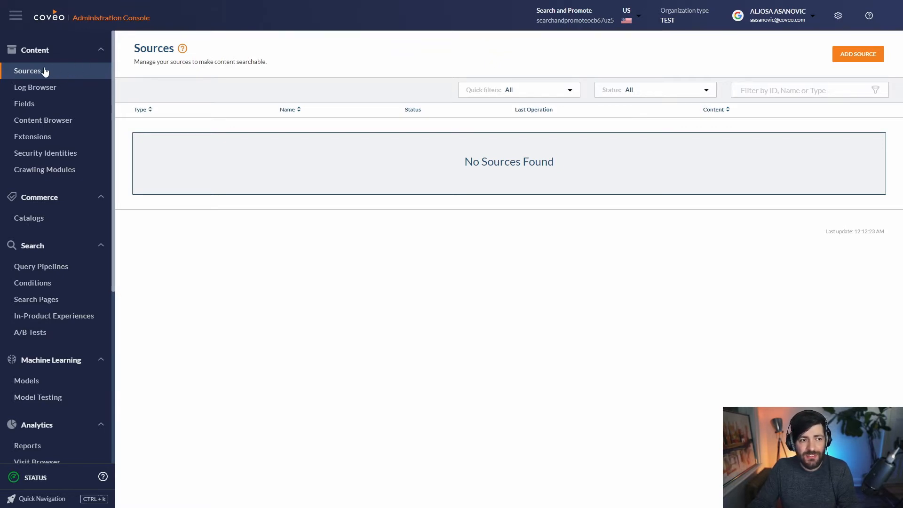
Step: Start adding a new source of the cloud-based Web type
left_click(853, 55)
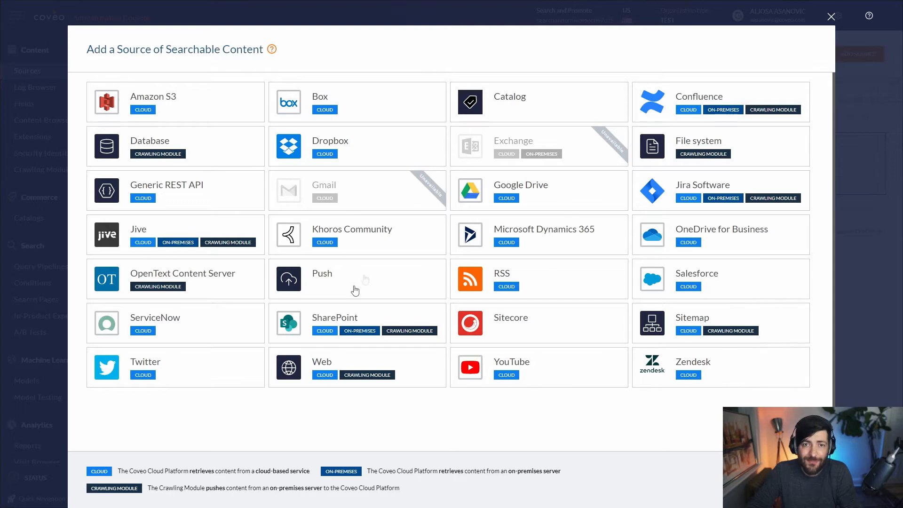
left_click(354, 360)
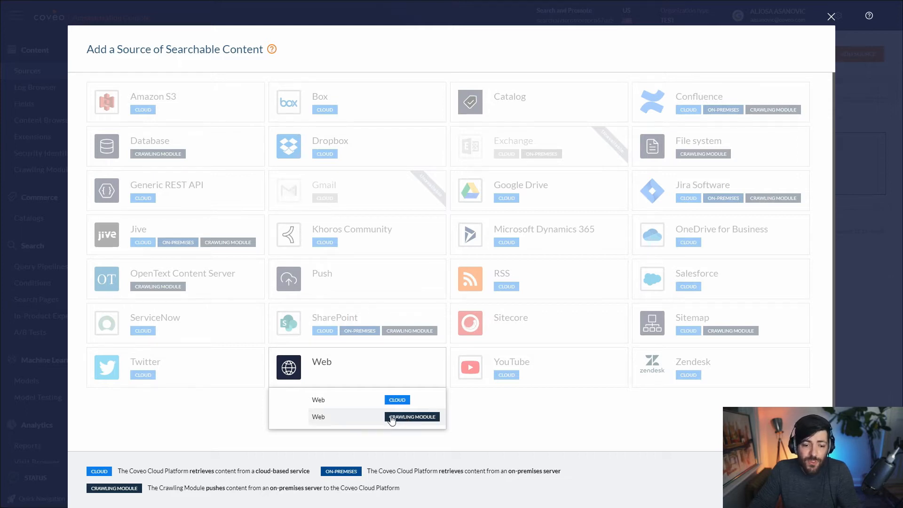
left_click(360, 403)
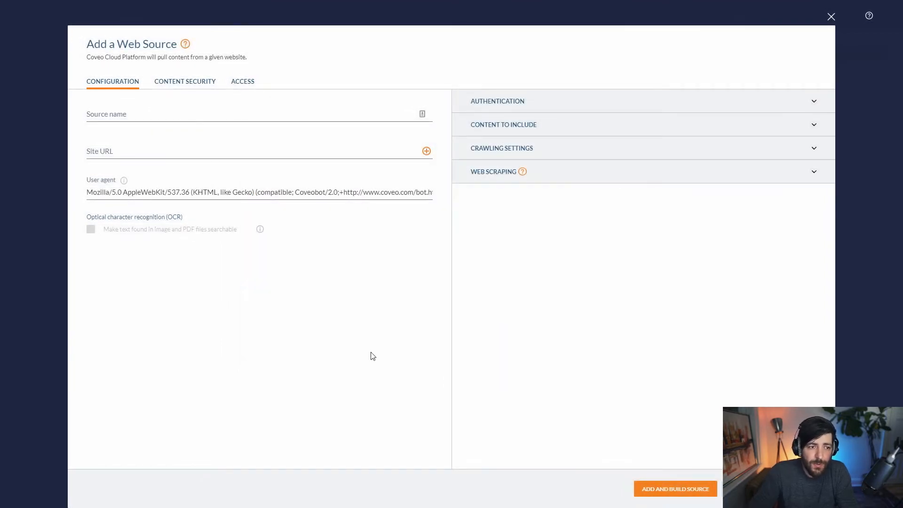
left_click(136, 112)
type("Cov")
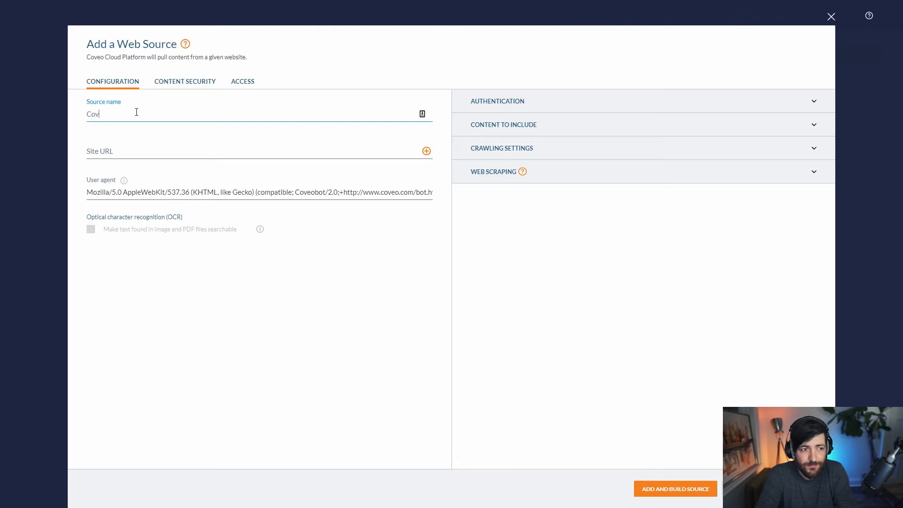
type("eo Website")
key("Tab")
type("www.coveo.com")
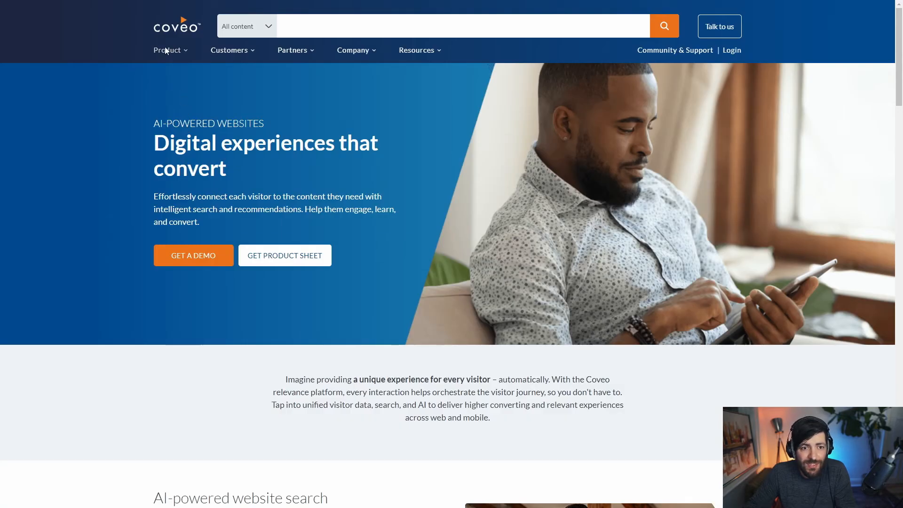
left_click(165, 50)
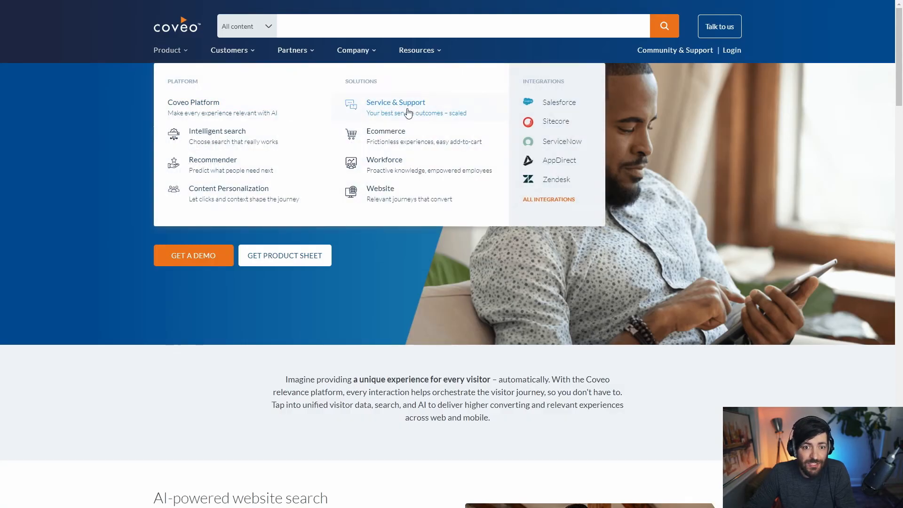
left_click(412, 198)
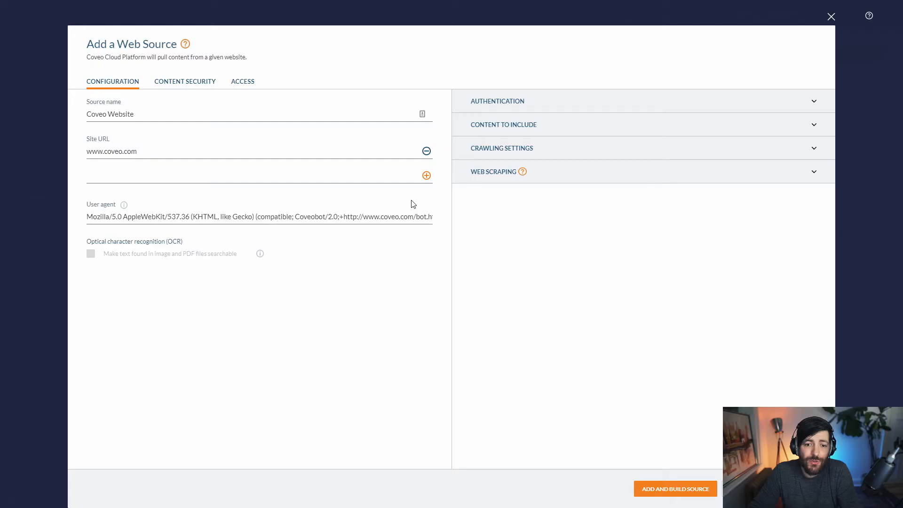
left_click(516, 125)
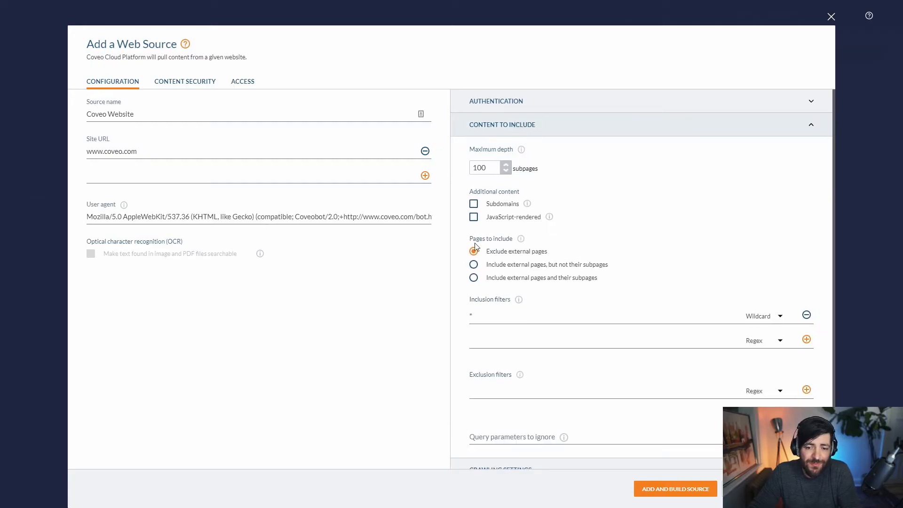
left_click(470, 315)
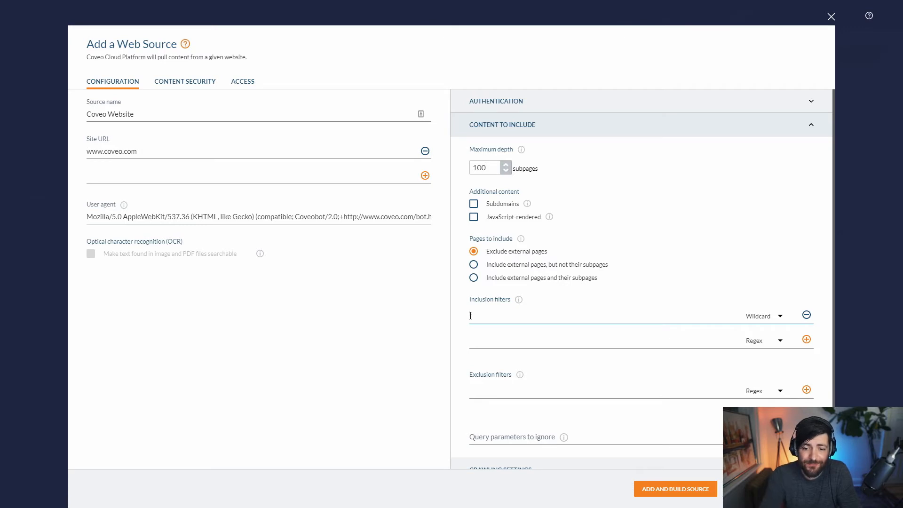
type("www.coveo.com/*")
type("en/solutions")
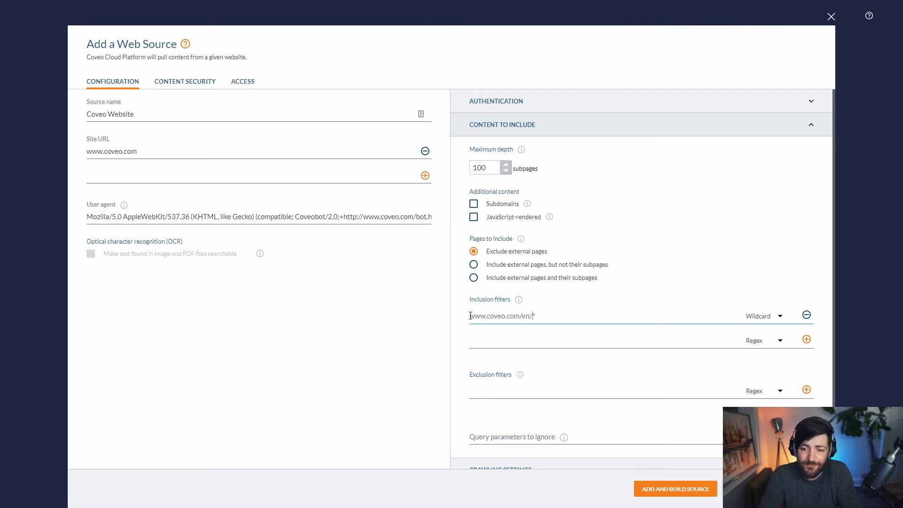
type("/")
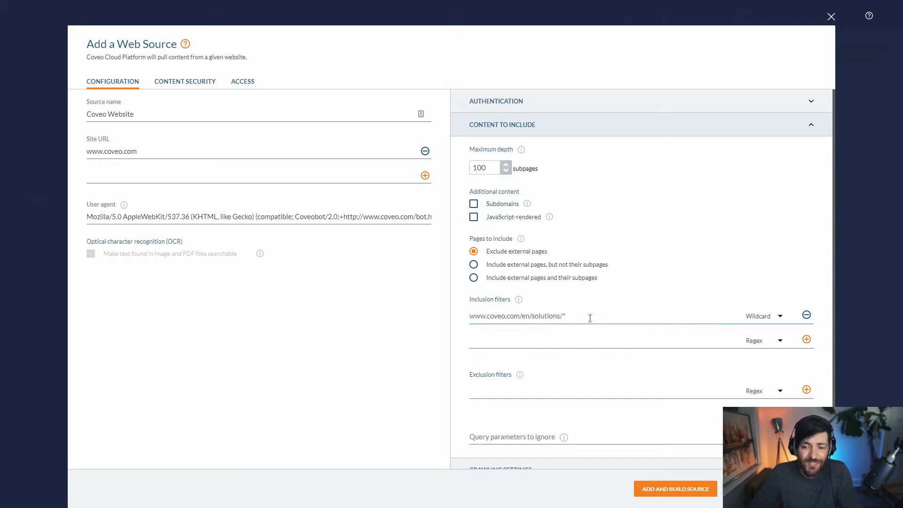
Step: Review the source's web scraping configuration, the documentation's JSON example and the form for adding an extension script
scroll(590, 318, "down", 1)
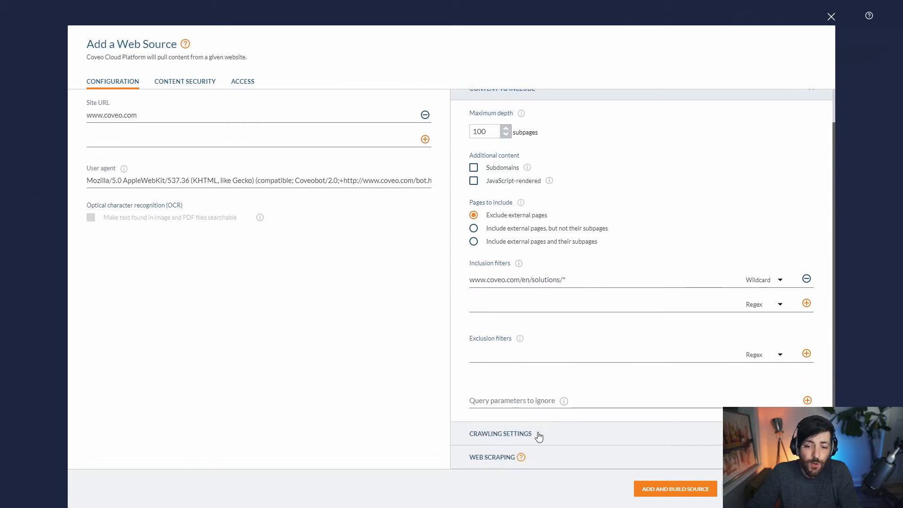
left_click(534, 459)
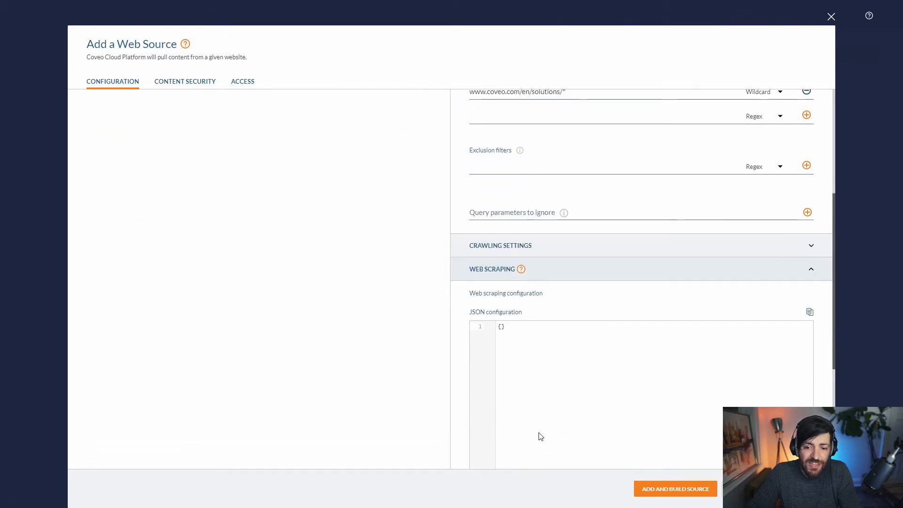
key("ctrl+Tab")
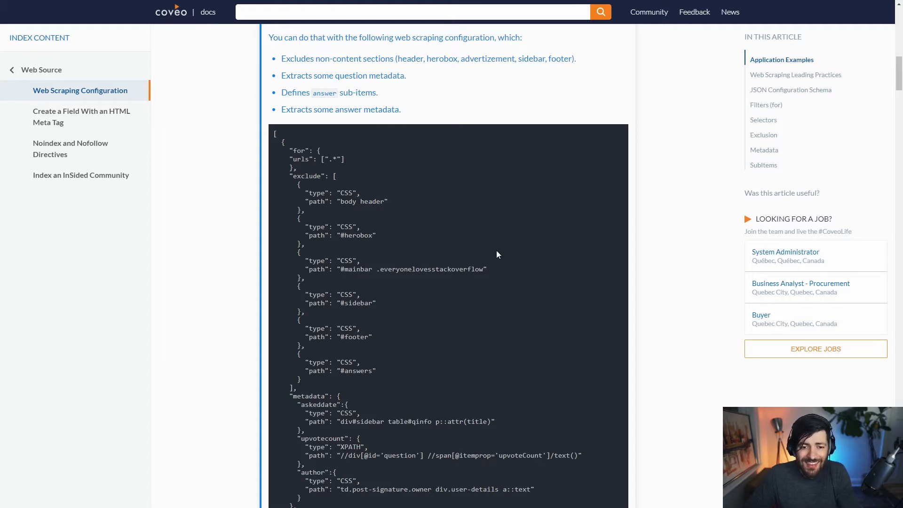
key("ctrl+Tab")
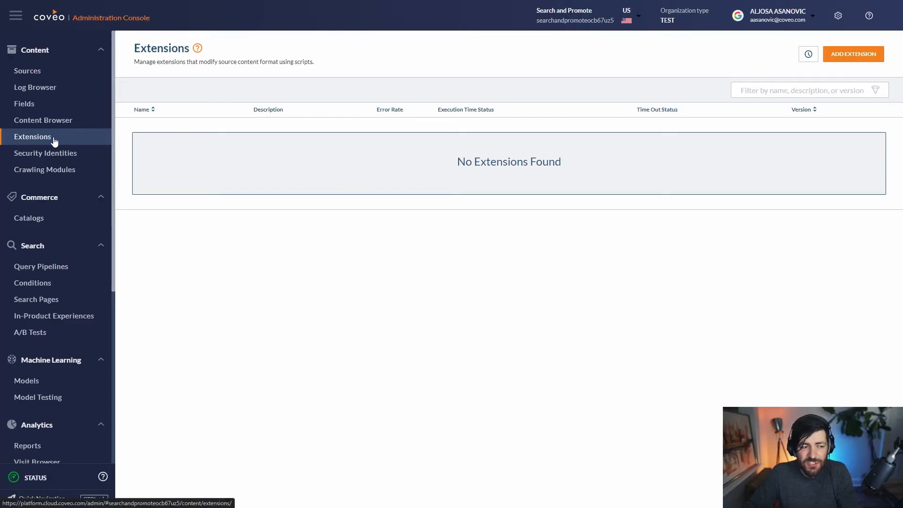
left_click(846, 56)
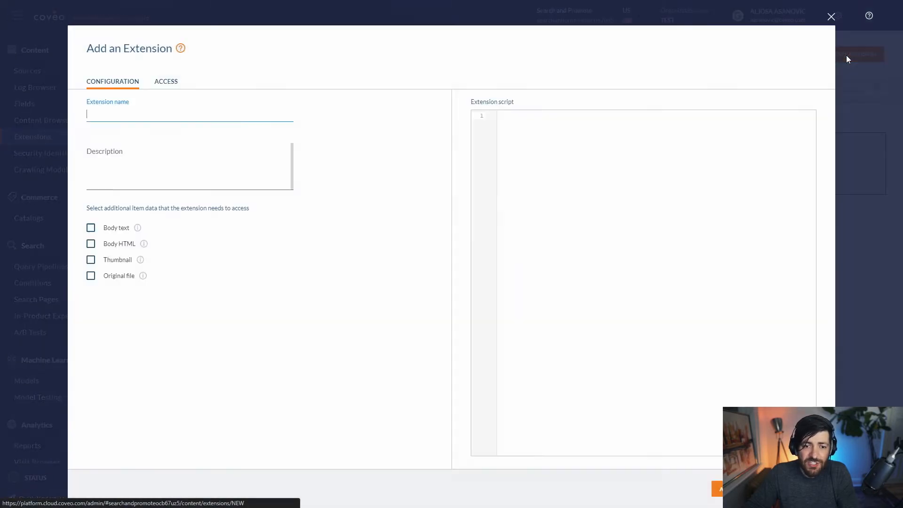
left_click(540, 199)
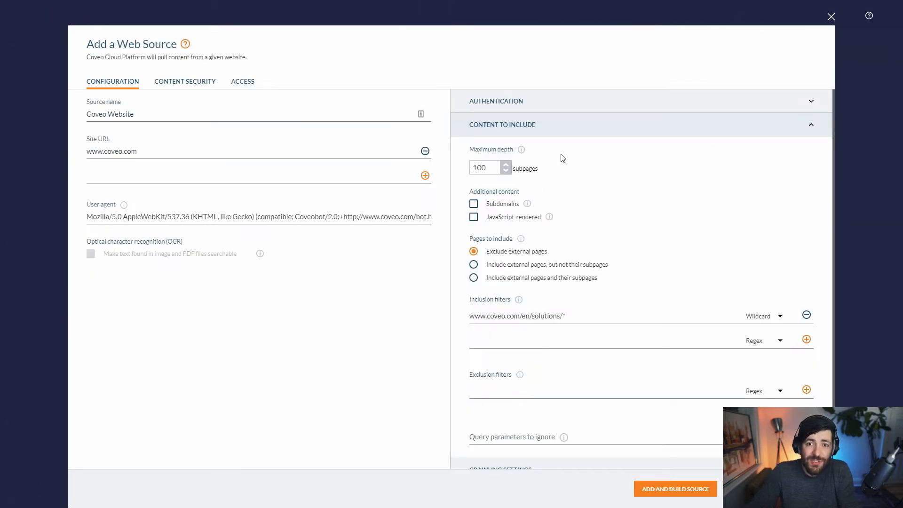
Step: Try the automatic form authentication option for the source and return authentication to None
left_click(497, 108)
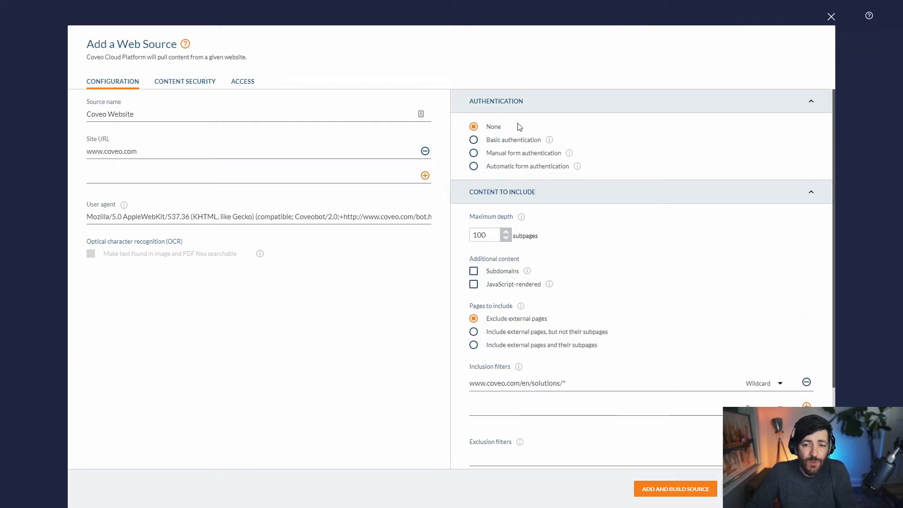
left_click(509, 166)
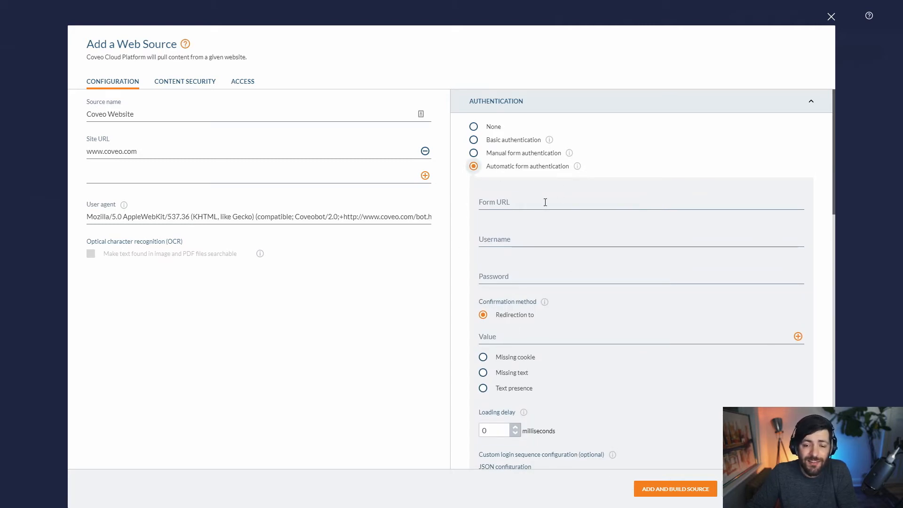
left_click(483, 131)
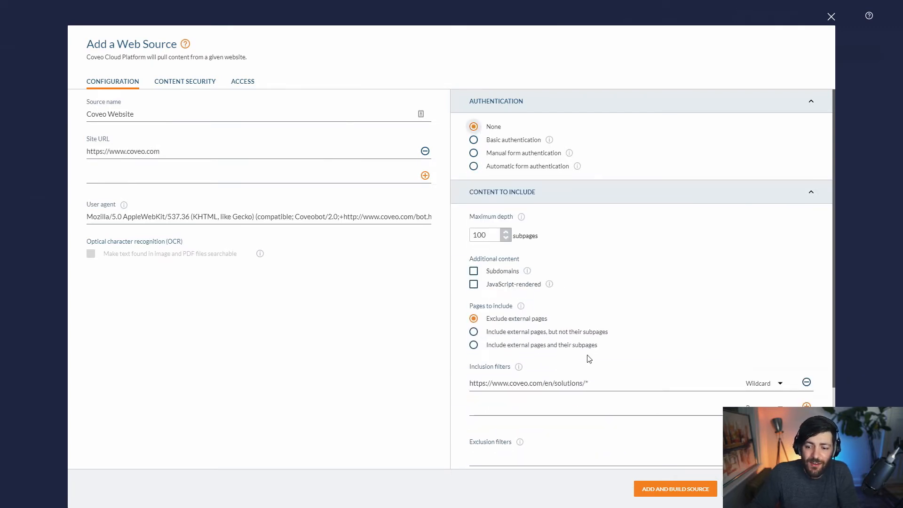
Step: Add the Coveo Website source and start building it
left_click(659, 497)
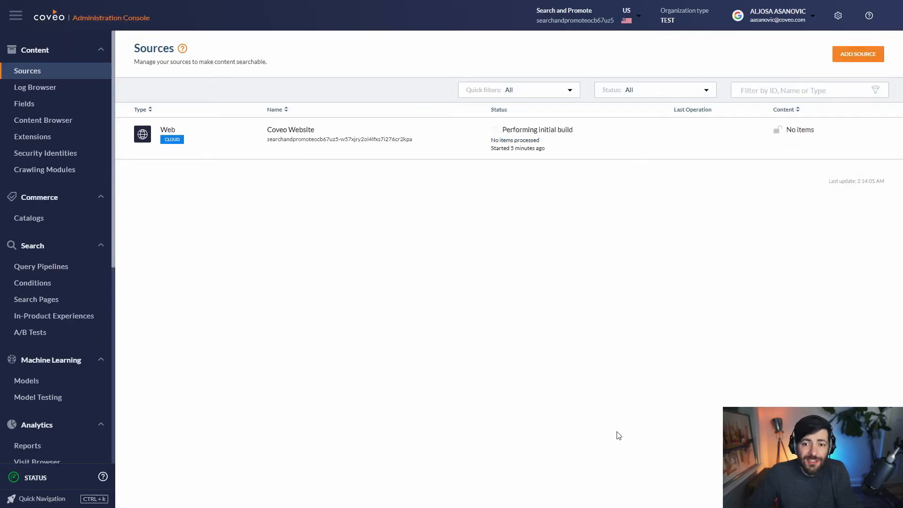
Step: Try enabling a scheduled rescan for the Coveo Website source and open its recurrence options
left_click(450, 152)
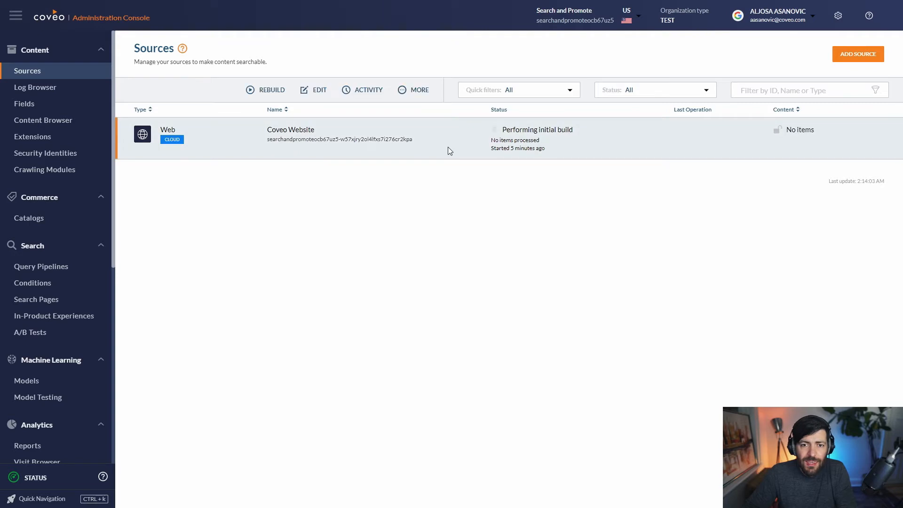
left_click(413, 90)
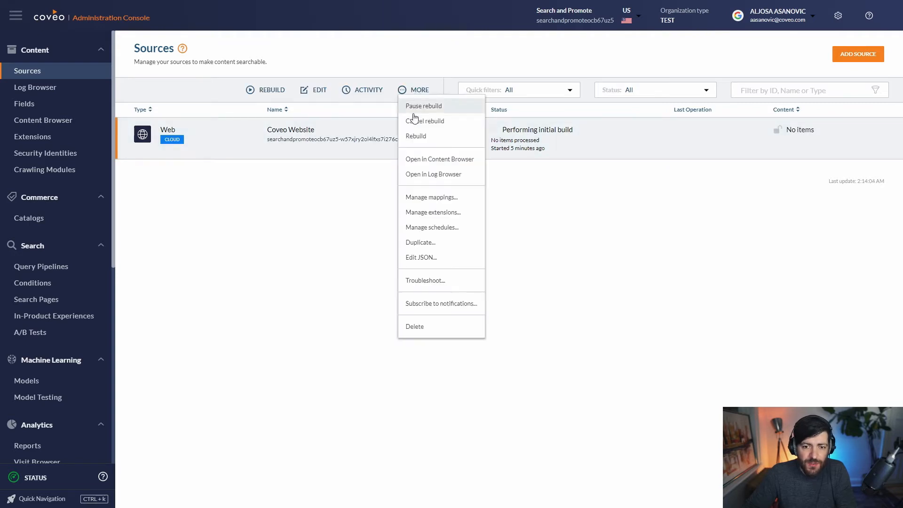
left_click(416, 227)
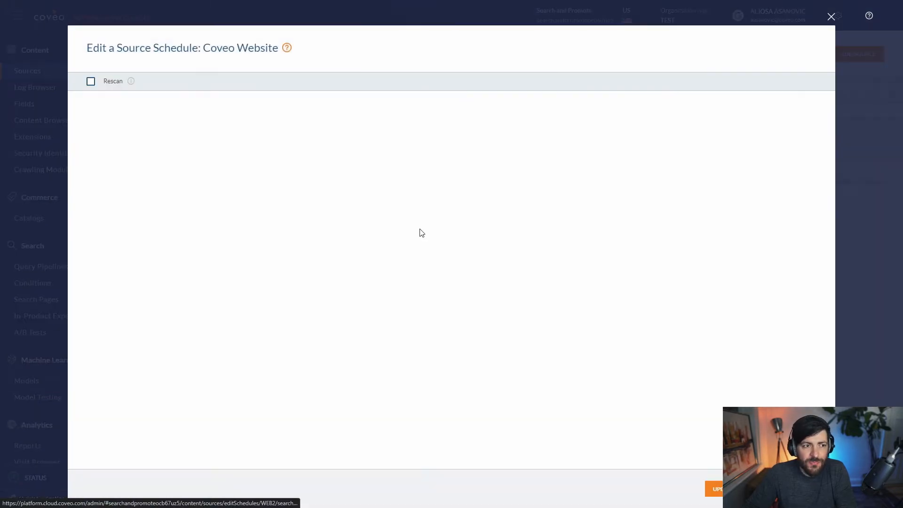
left_click(90, 83)
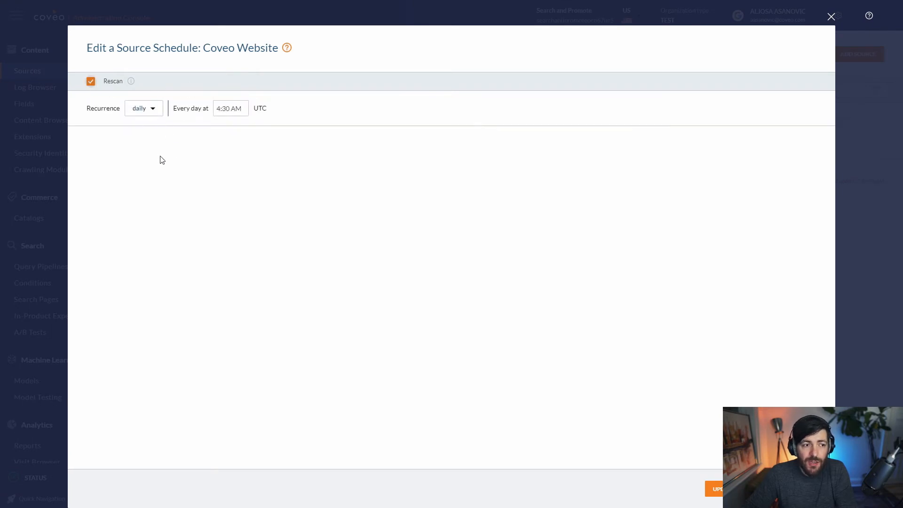
left_click(146, 113)
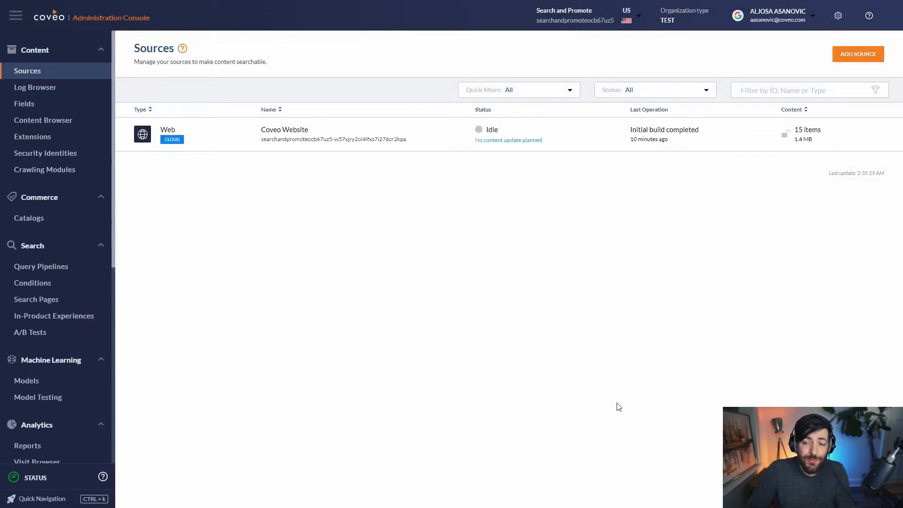
Step: Inspect the indexed content and examine the field properties of the Service & Support – Relevance Platform Features item
left_click(63, 122)
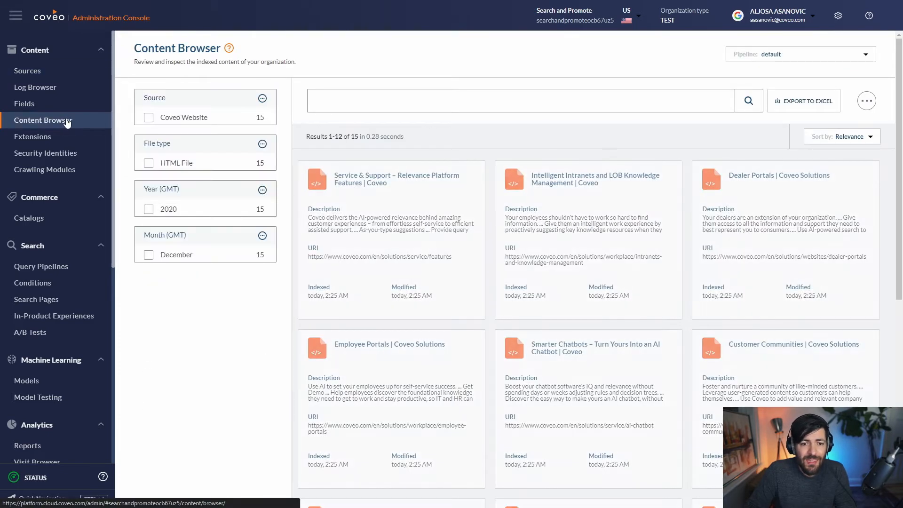
double_click(395, 222)
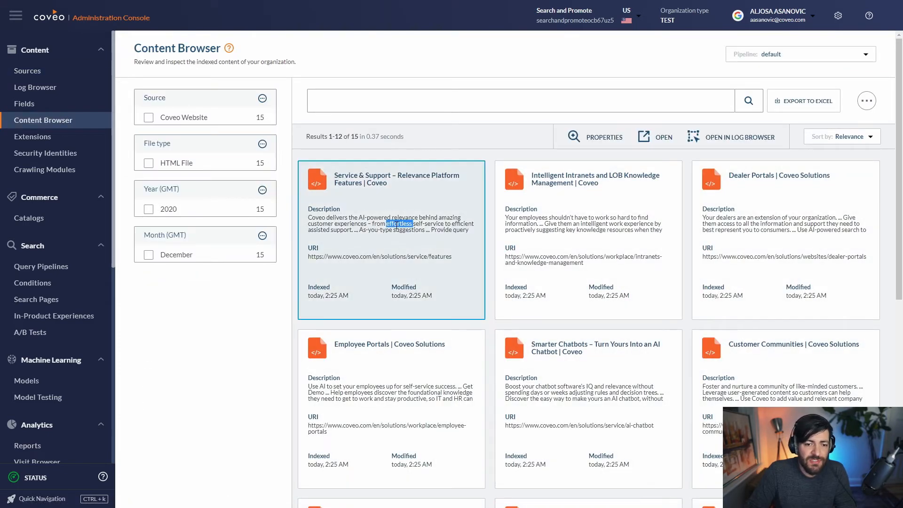
scroll(397, 236, "down", 7)
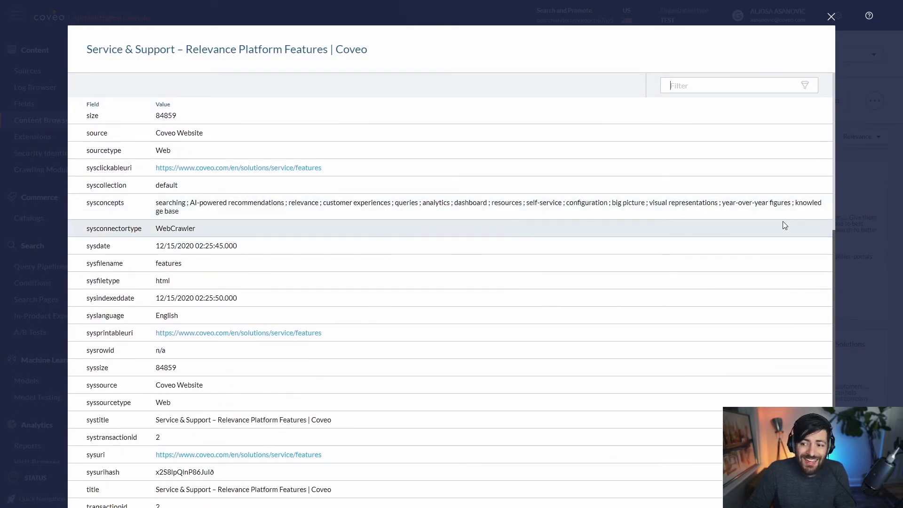
left_click(853, 217)
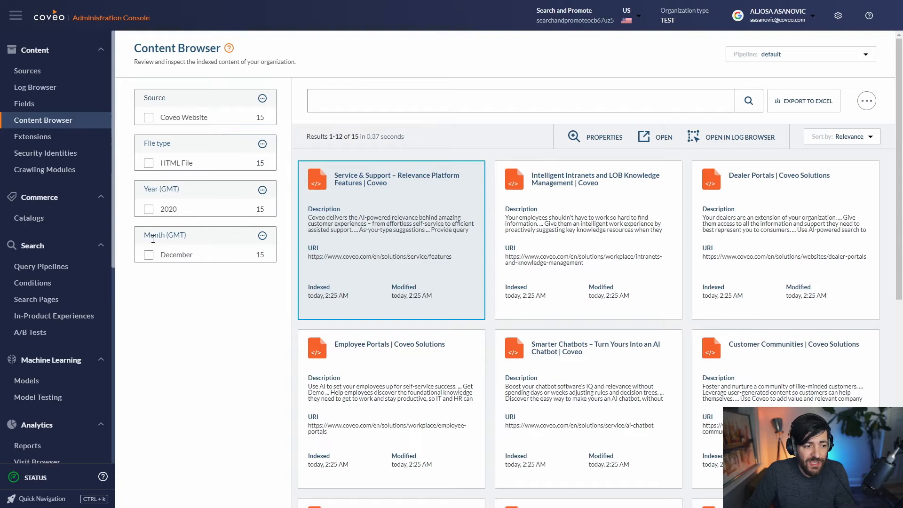
Step: Add a search page with the page name Search and the HTML title search
left_click(71, 299)
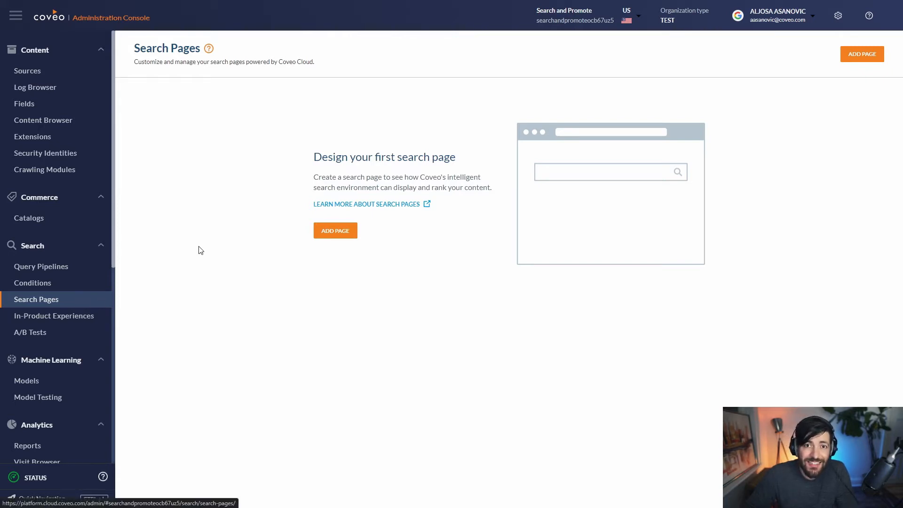
left_click(323, 231)
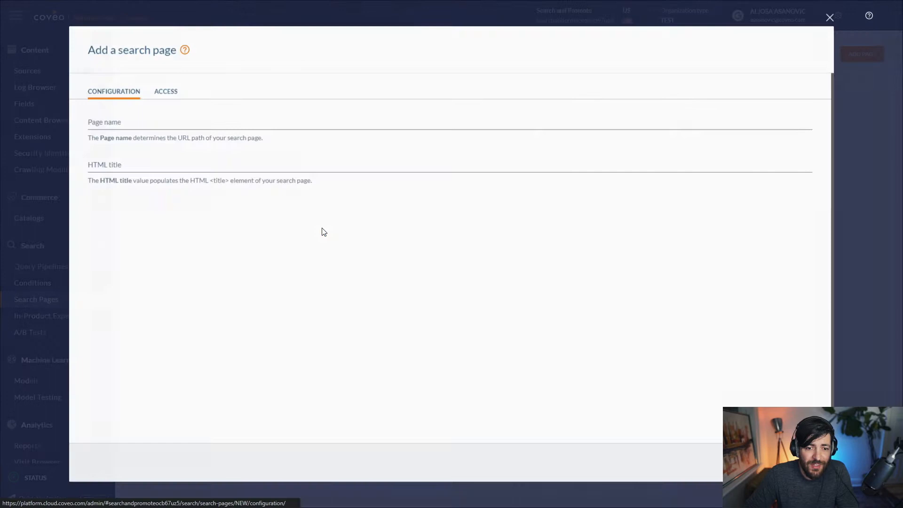
left_click(220, 122)
type("Search")
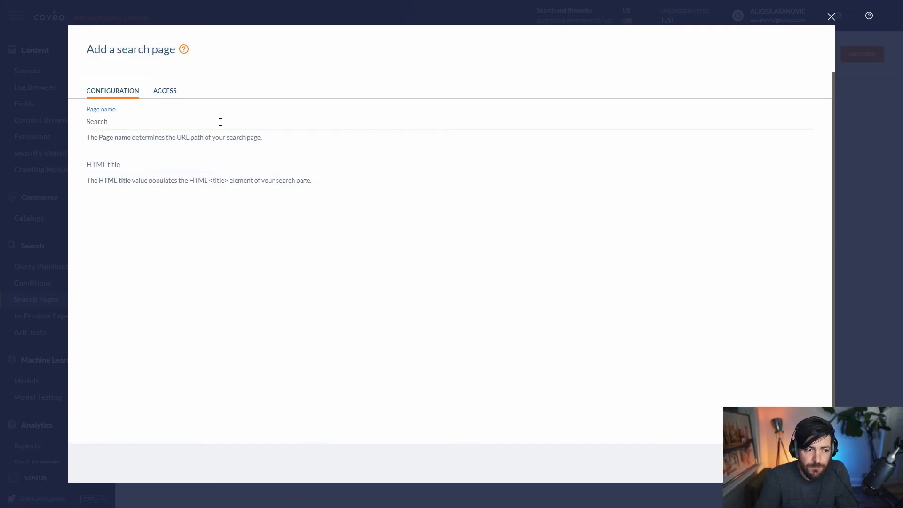
key("Tab")
type("search")
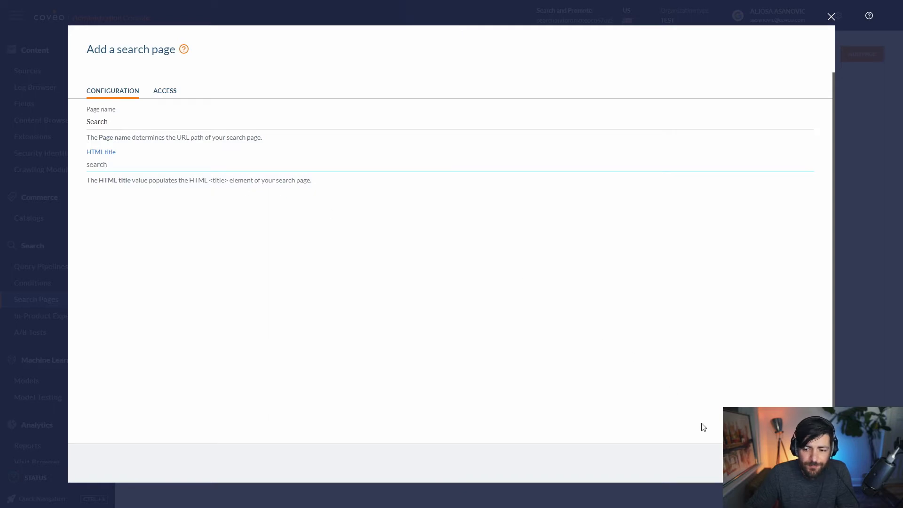
left_click(791, 462)
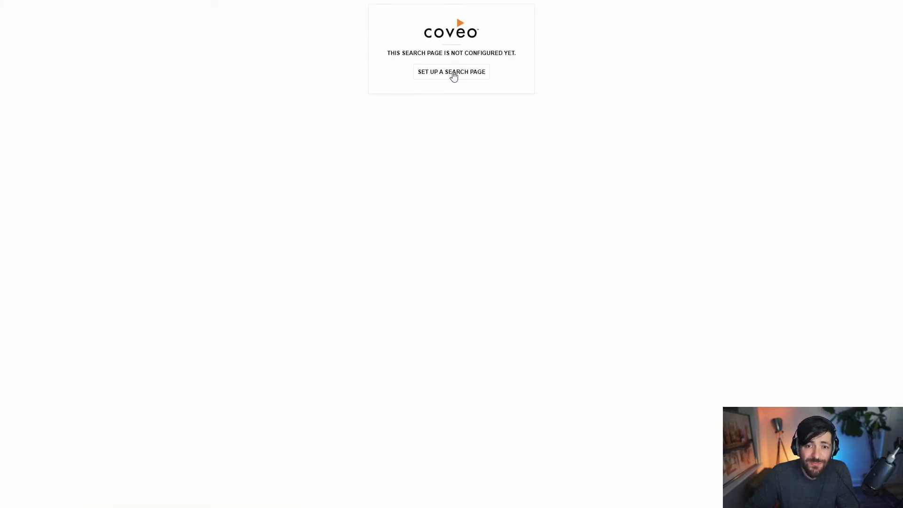
Step: Set up the search page with the All Content tab, create it and open it for editing
left_click(452, 74)
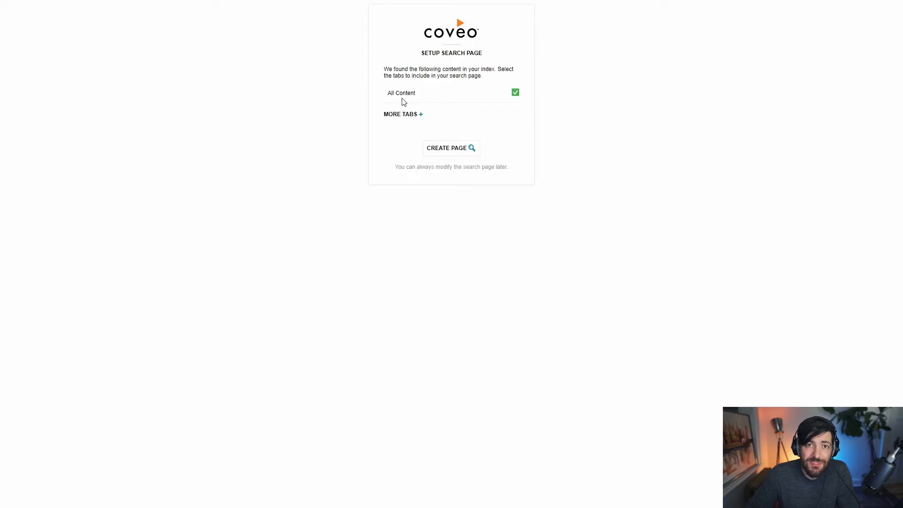
left_click(437, 150)
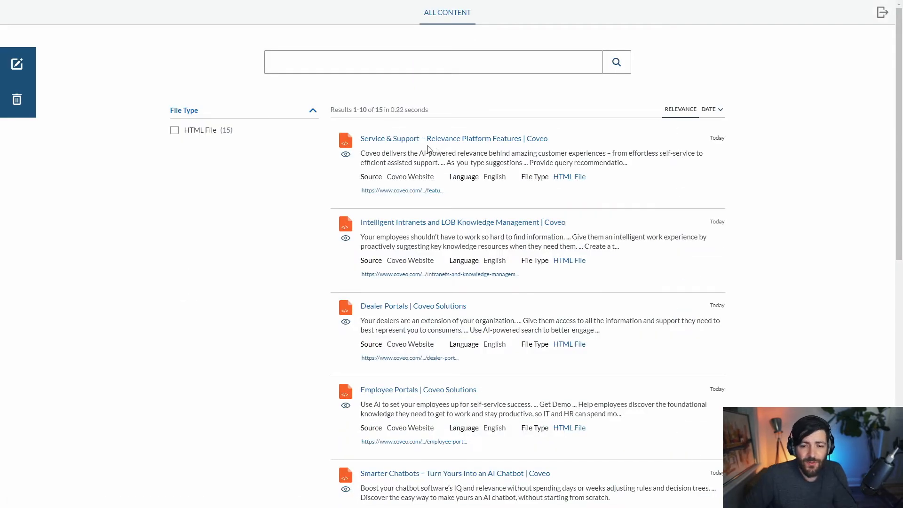
left_click(18, 64)
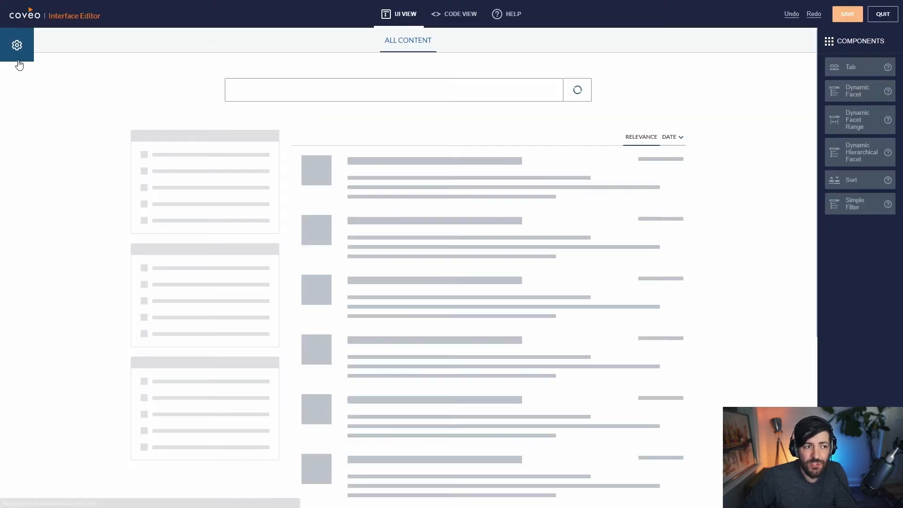
mouse_move(256, 144)
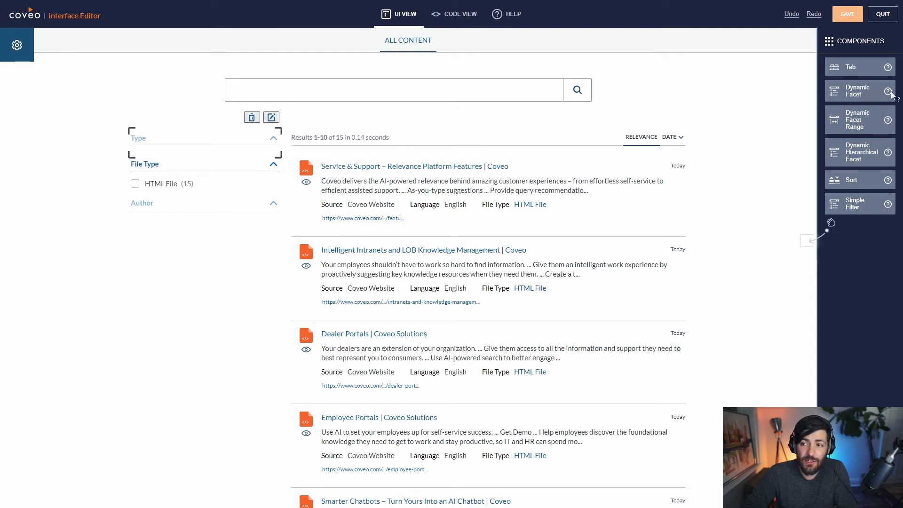
left_click_drag(861, 93, 234, 161)
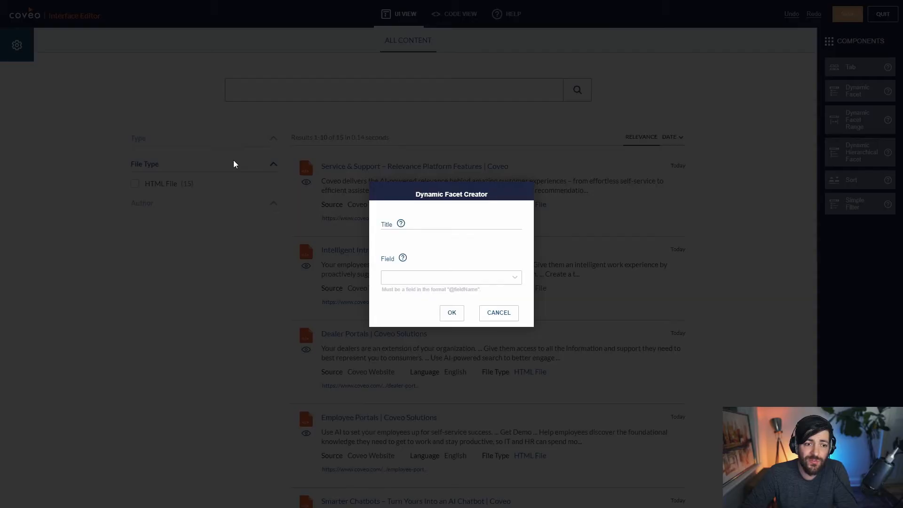
type("Sou")
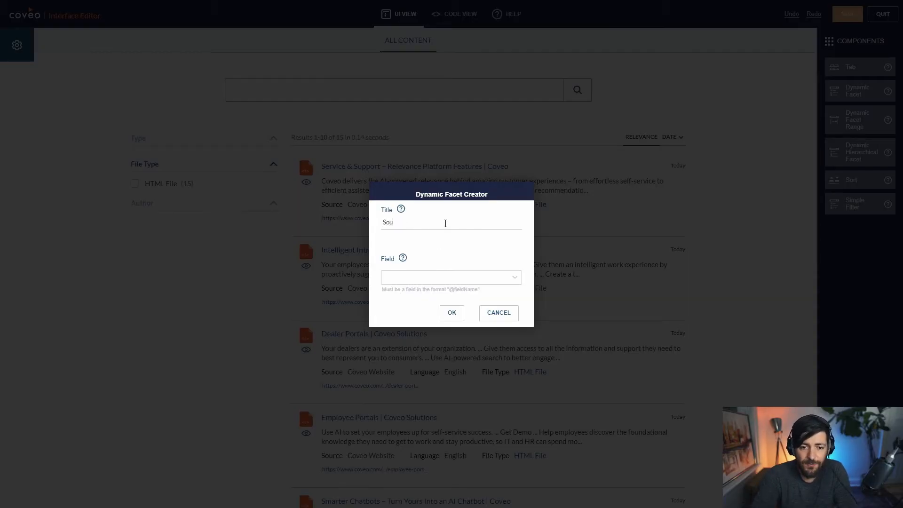
type("rce")
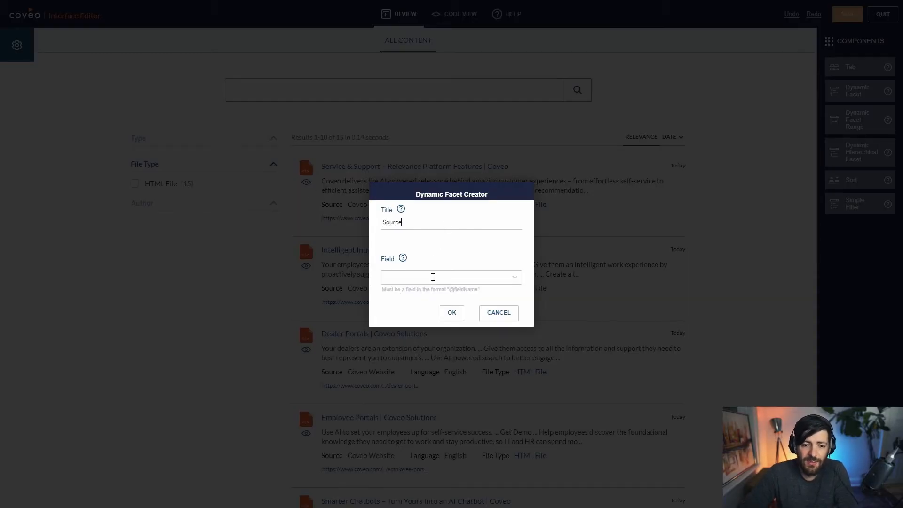
left_click(432, 277)
type("sour")
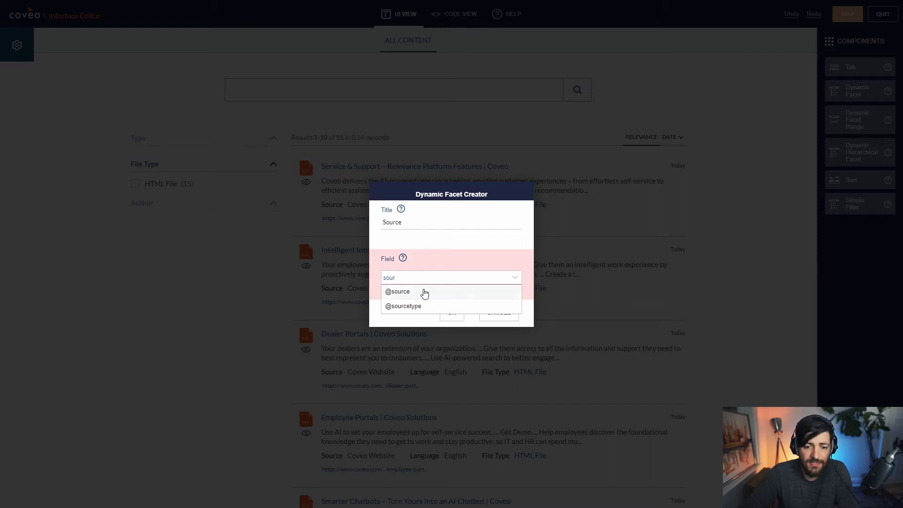
left_click(425, 292)
left_click(450, 312)
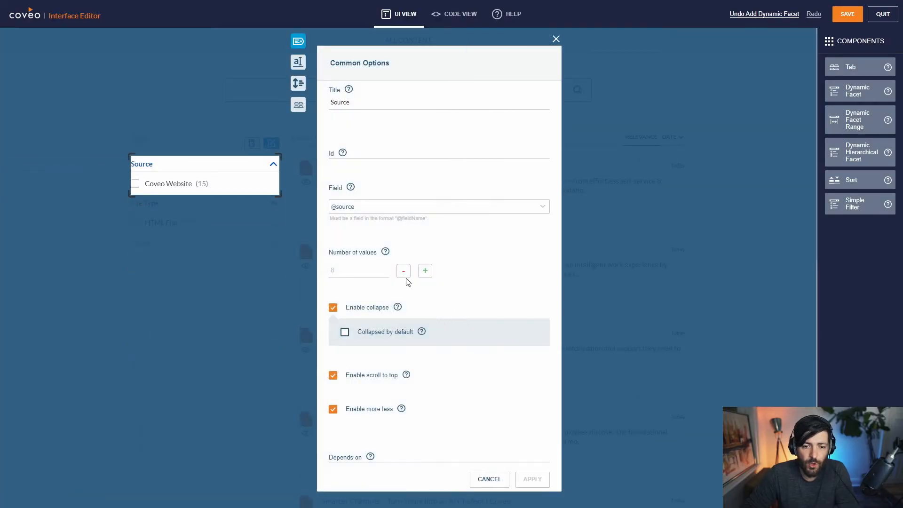
Step: Set the Source facet's number of values to 7 and test the facet by filtering on Coveo Website
left_click(403, 274)
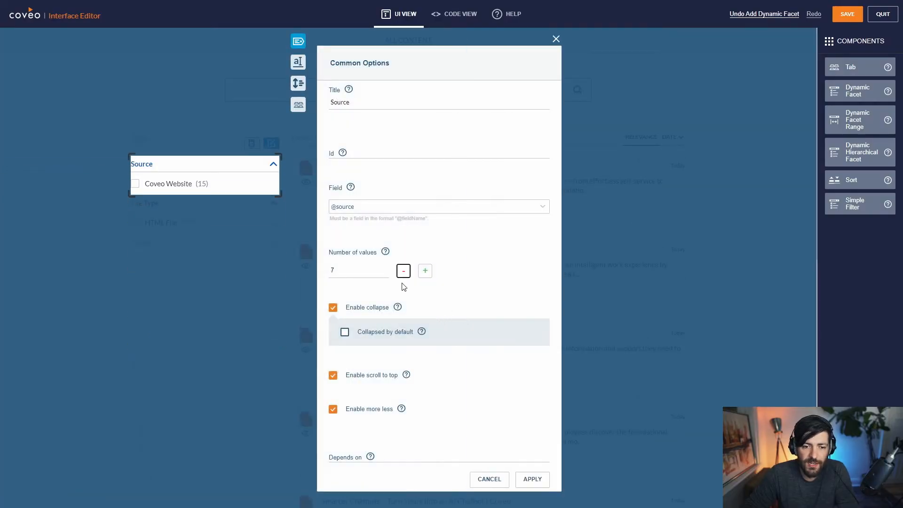
left_click(532, 479)
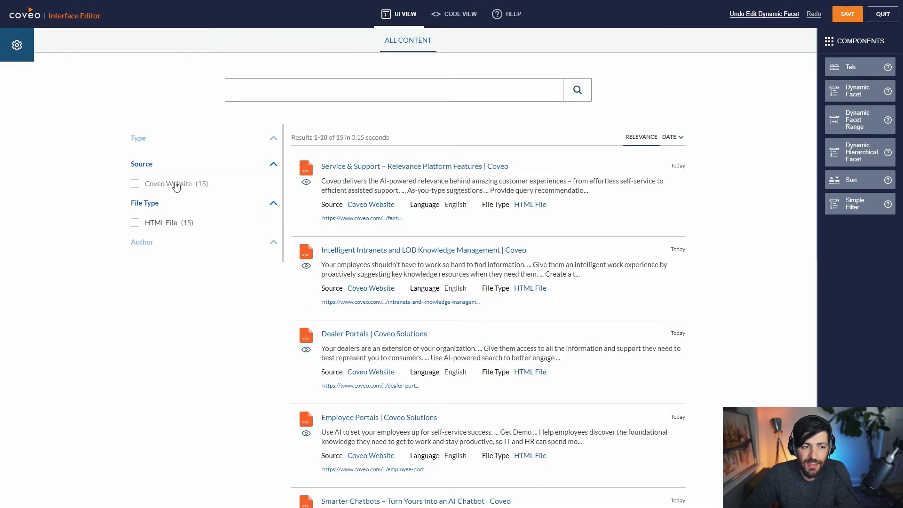
left_click(137, 190)
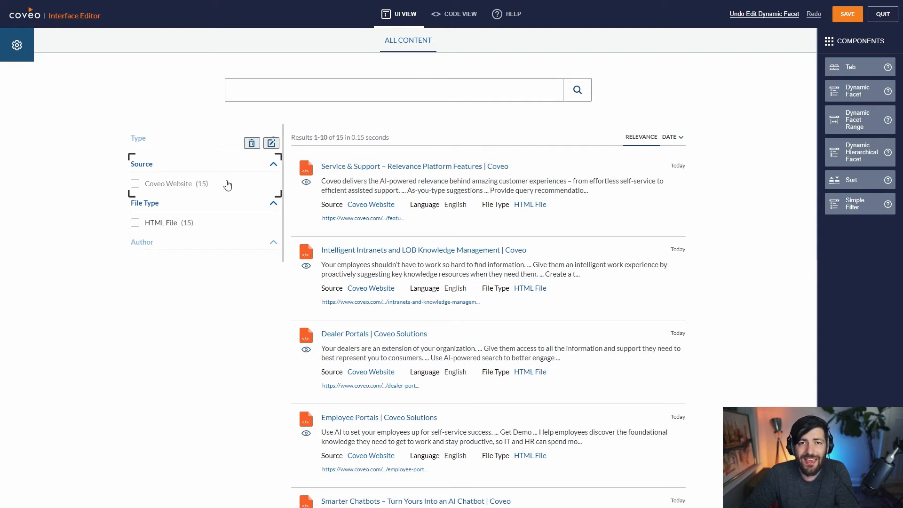
left_click(135, 189)
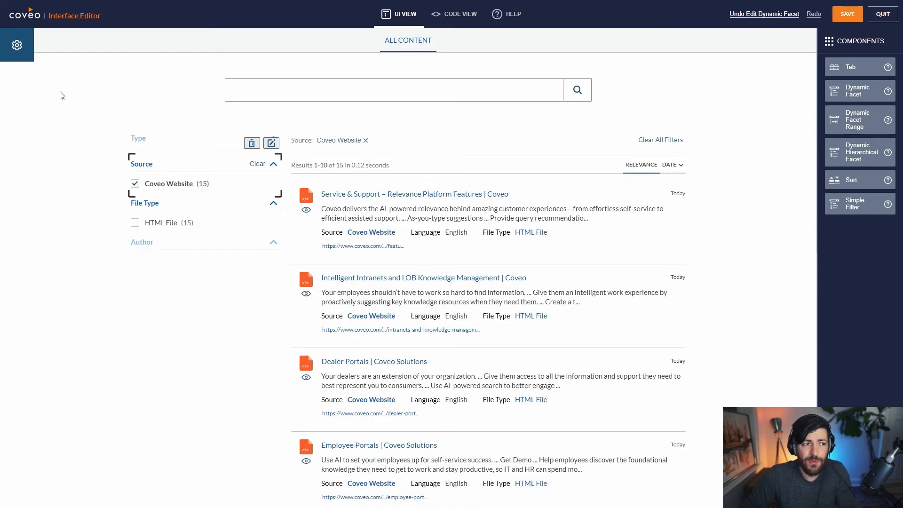
Step: Try adding a Quick View component beside the Printable URI in the Default result template, discarding the changes
left_click(18, 52)
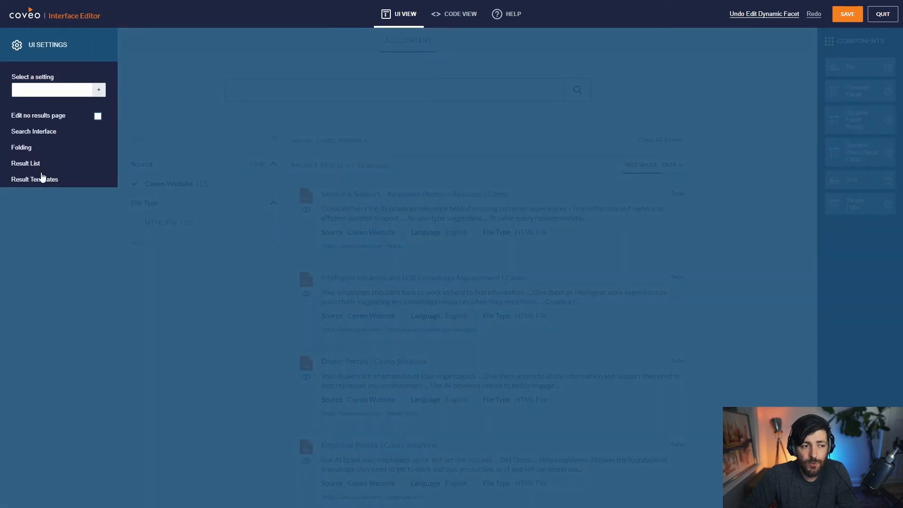
left_click(22, 182)
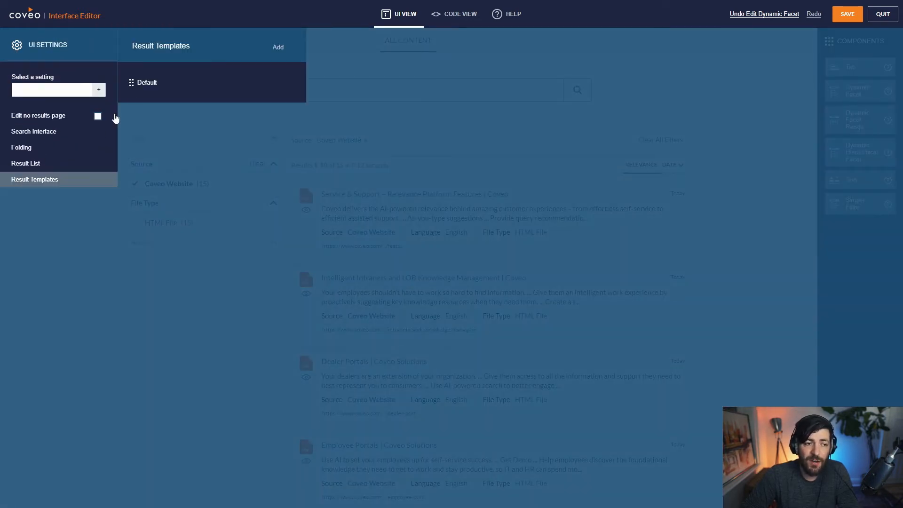
left_click(146, 89)
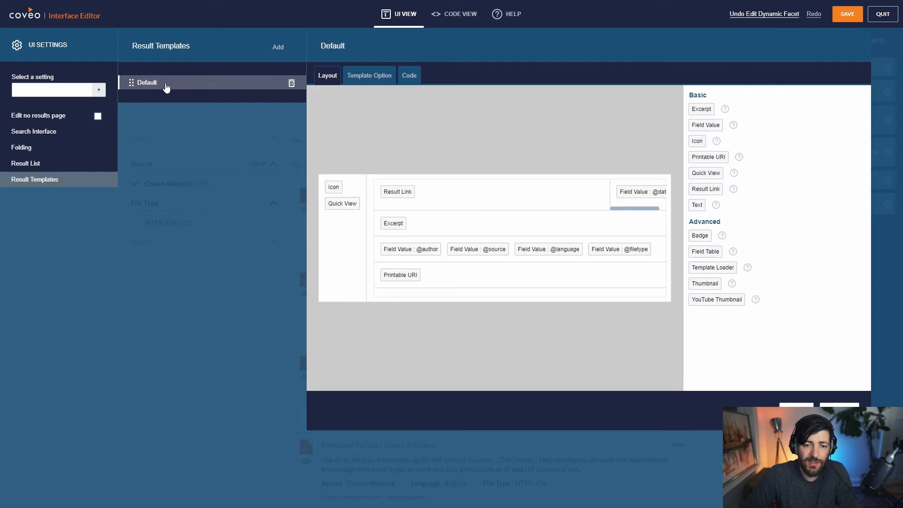
mouse_move(472, 201)
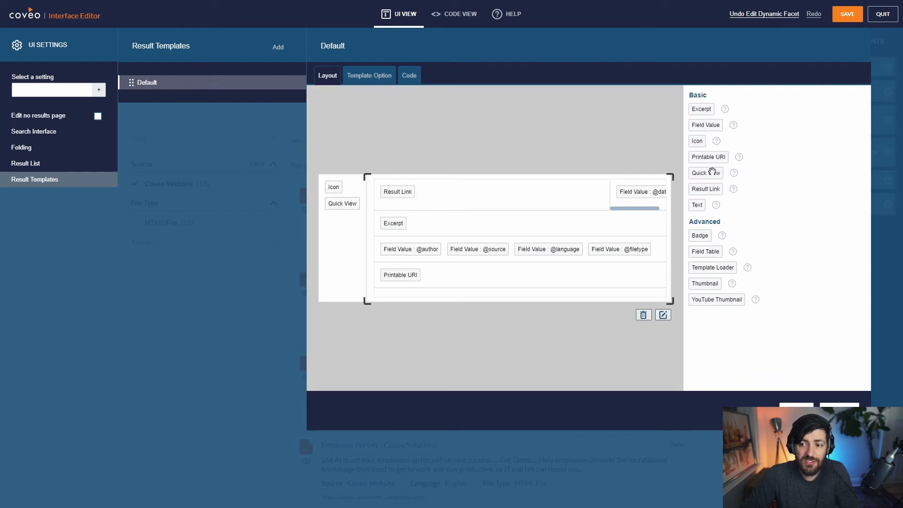
left_click_drag(708, 173, 461, 283)
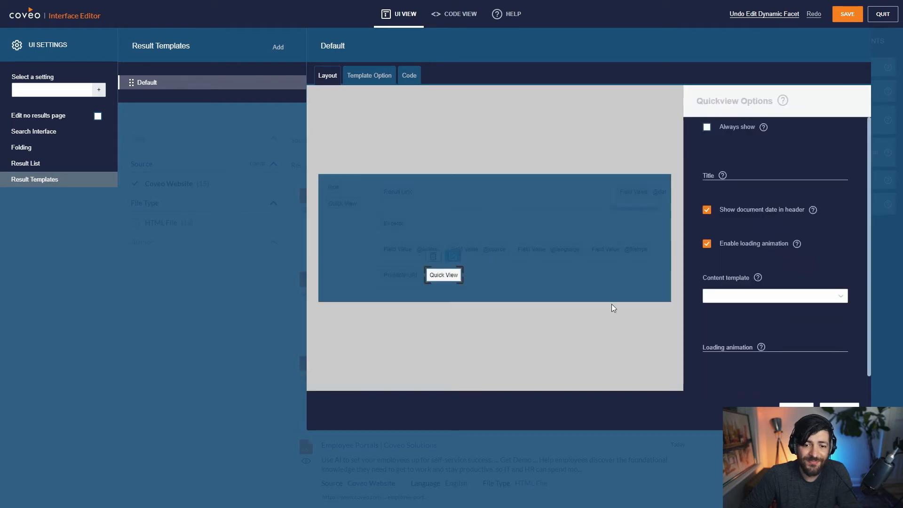
key("Escape")
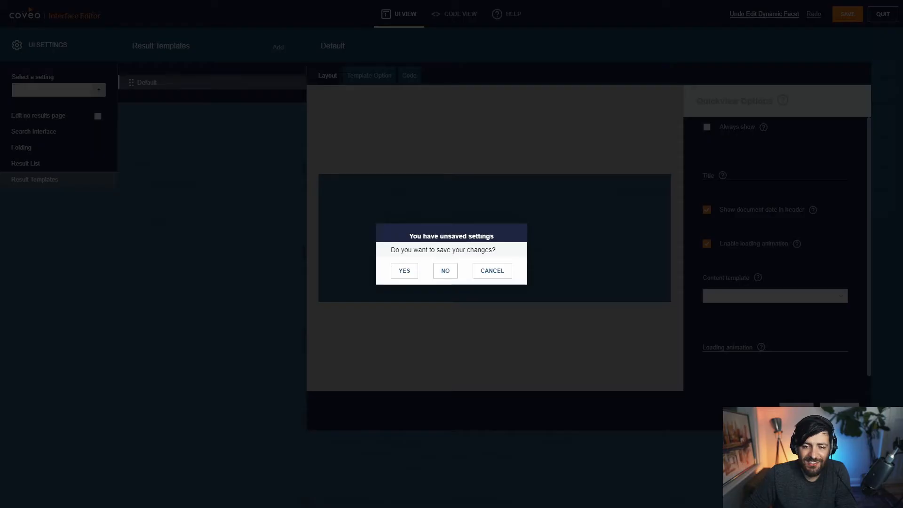
left_click(450, 269)
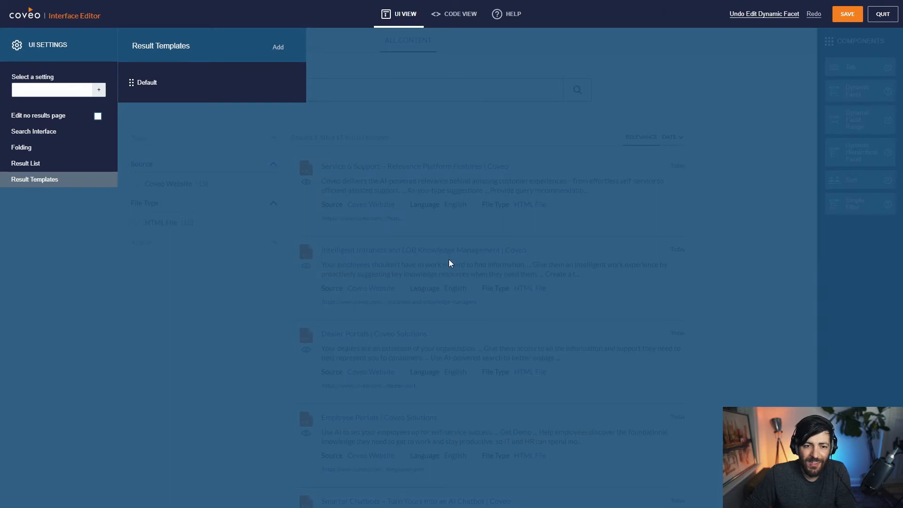
left_click(447, 255)
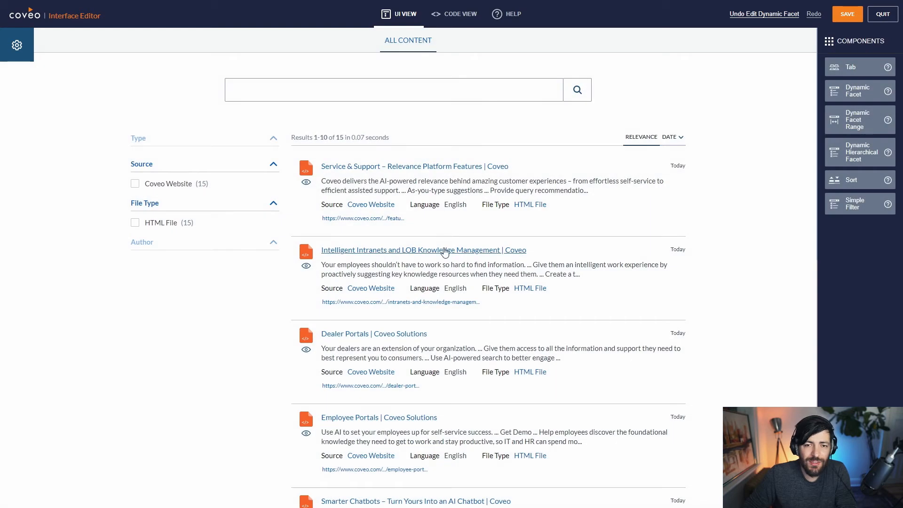
Step: Inspect the search page's markup and examine the CoveoDidYouMean component's line
left_click(449, 21)
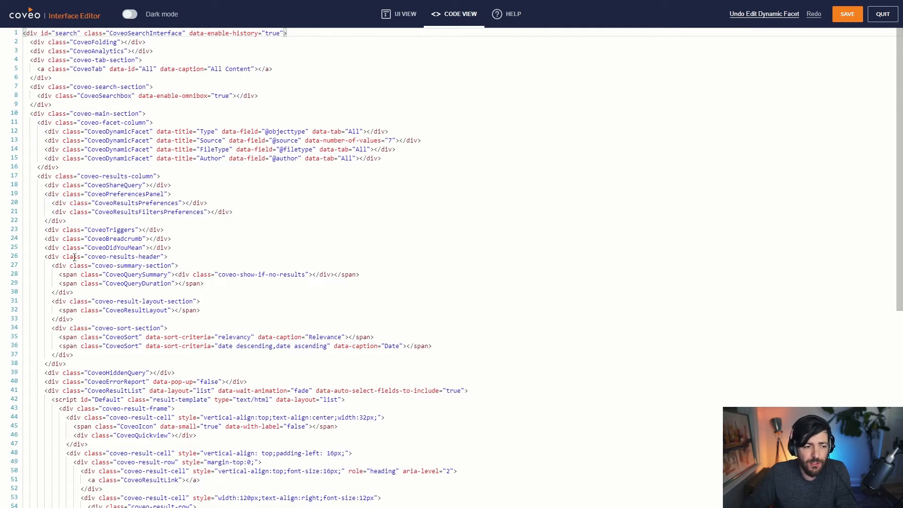
left_click_drag(44, 249, 177, 249)
left_click(184, 248)
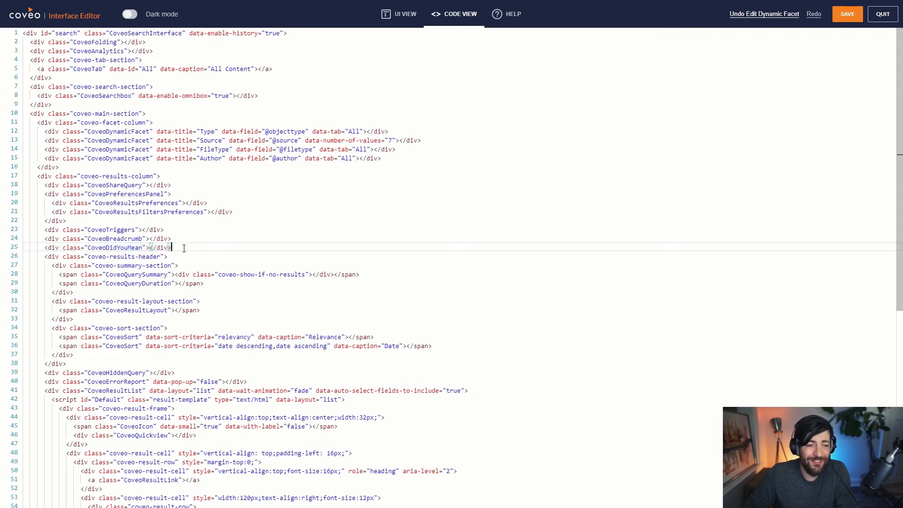
Step: Return to the visual preview and test a misspelled query by searching for platfrm
left_click(400, 21)
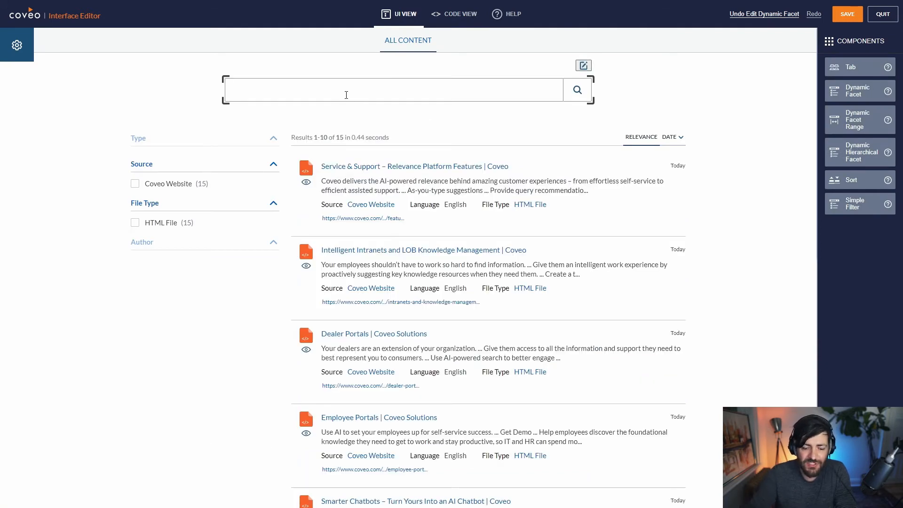
left_click(346, 95)
type("plat")
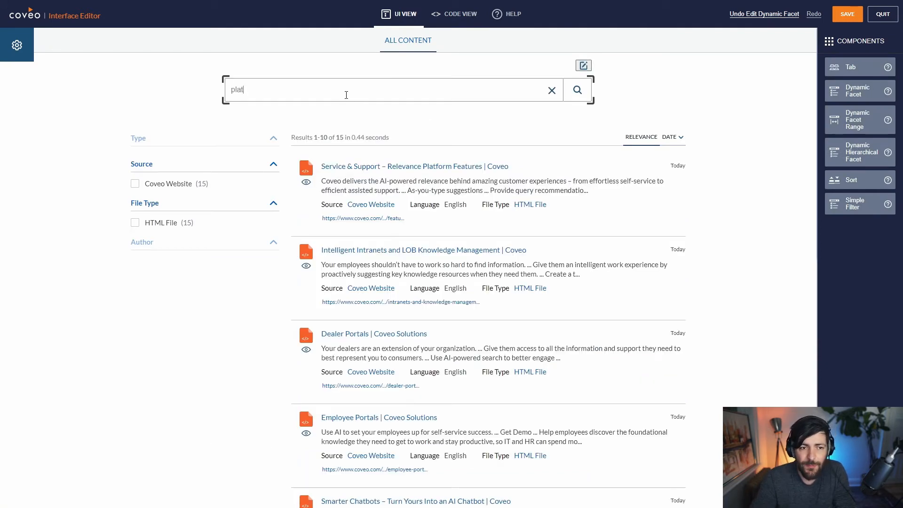
type("frm")
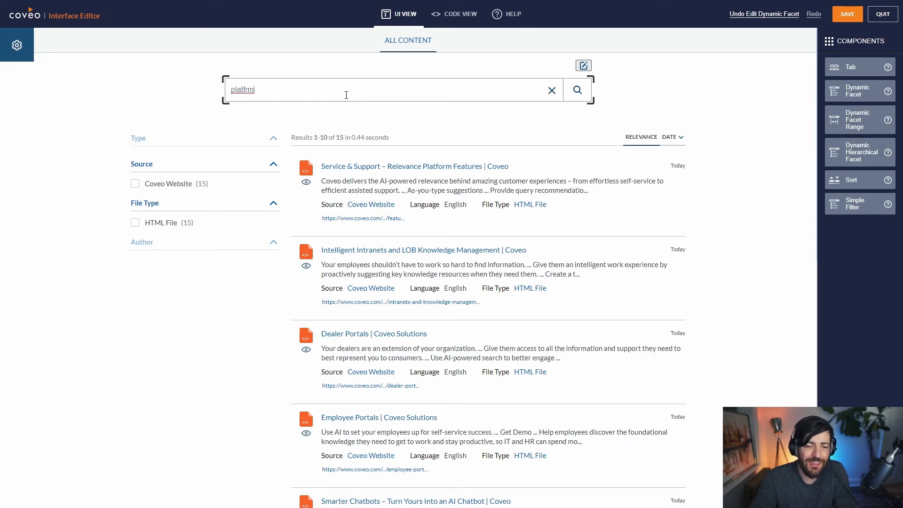
key("Return")
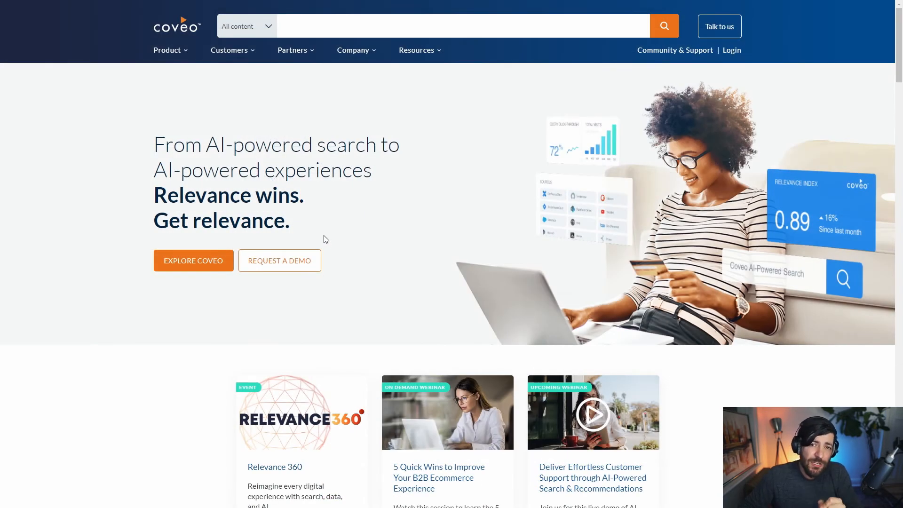
Step: On the Coveo website, search for the suggested query machine learning and open the Coveo Machine Learning Explained result
left_click(292, 22)
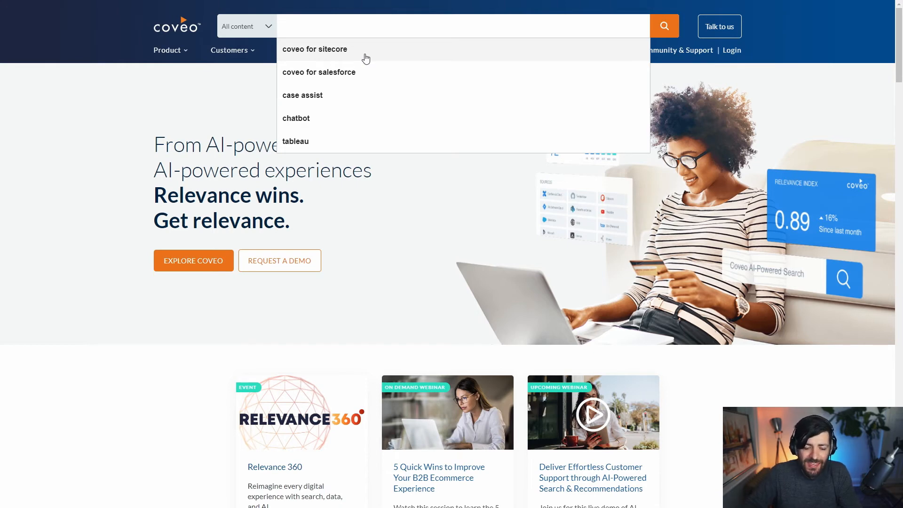
type("mac")
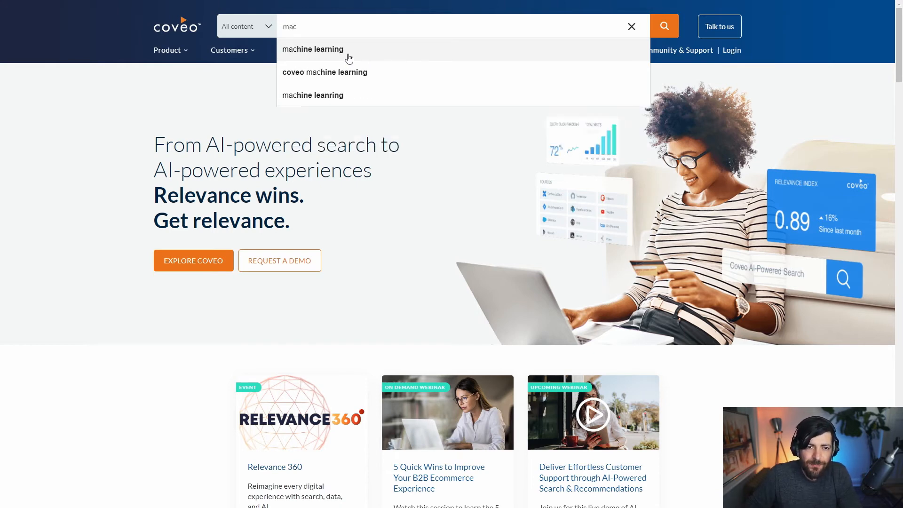
left_click(312, 51)
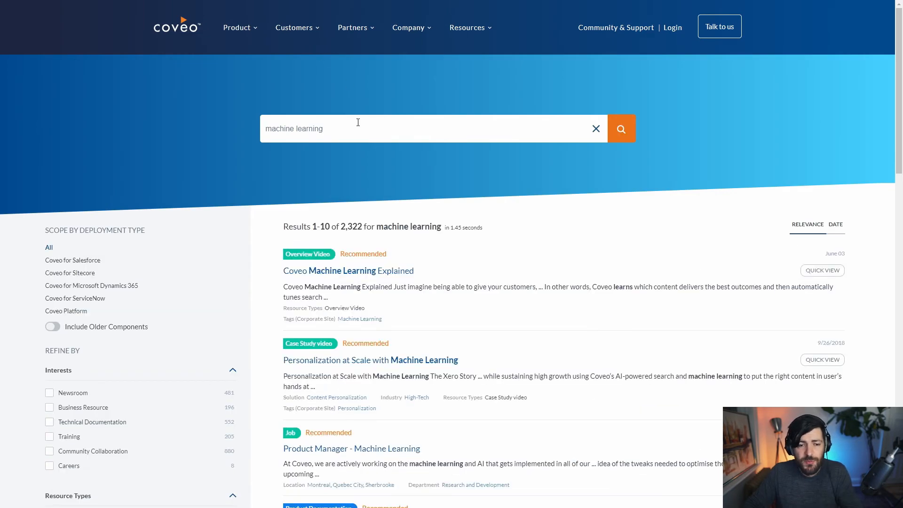
left_click(334, 274)
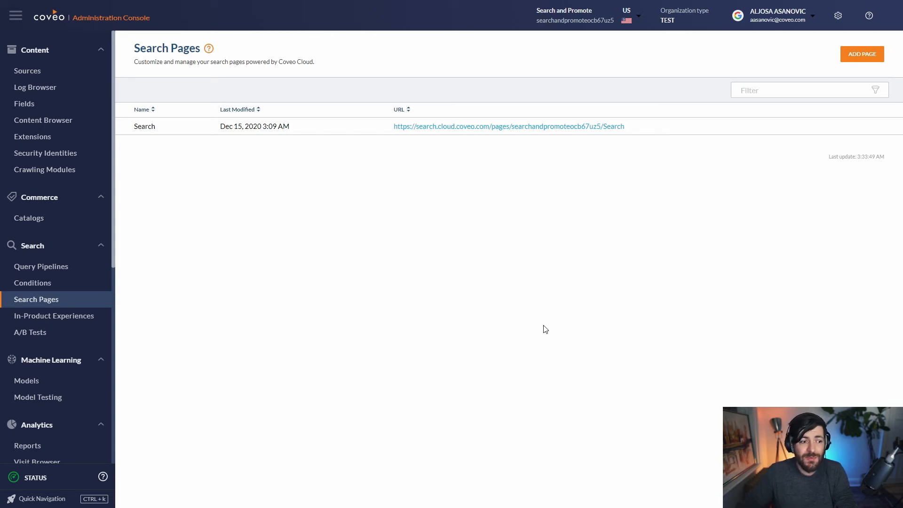
Step: In the Coveo Administration Console, open the default query pipeline and review its query parameters and thesaurus rules
left_click(65, 273)
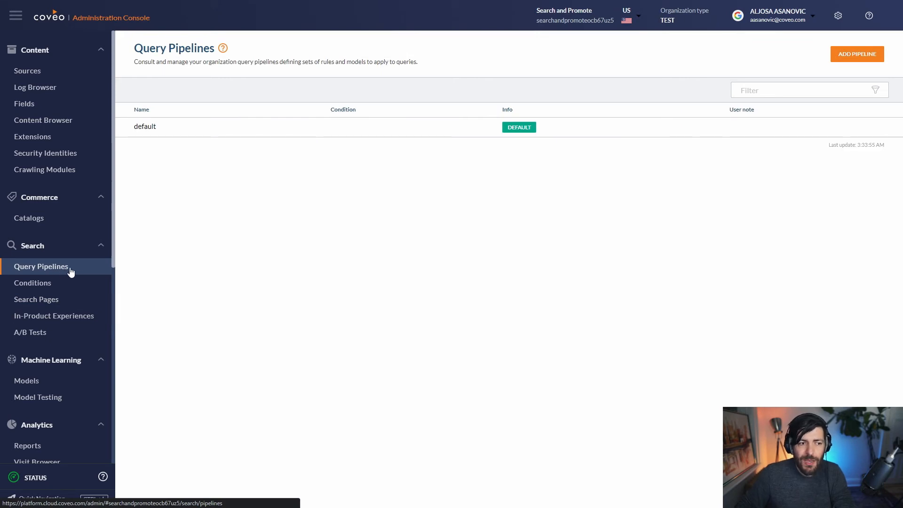
left_click(162, 130)
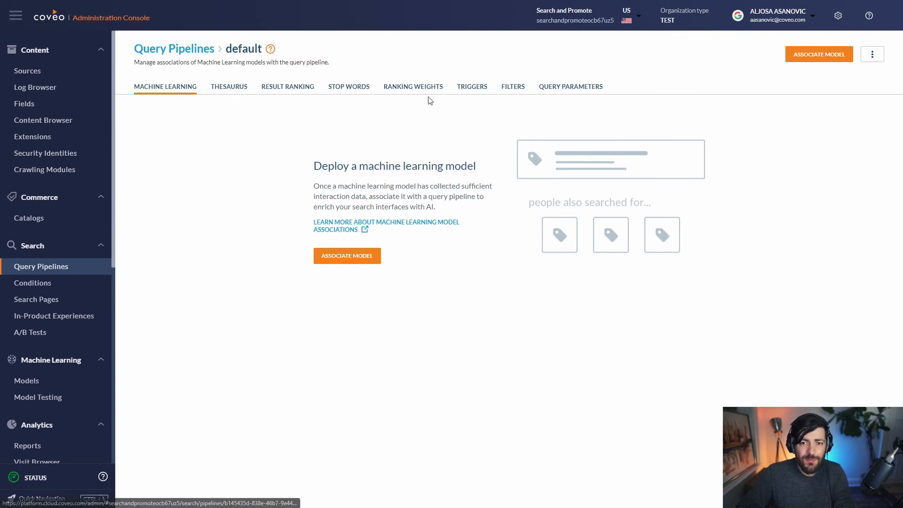
left_click(548, 97)
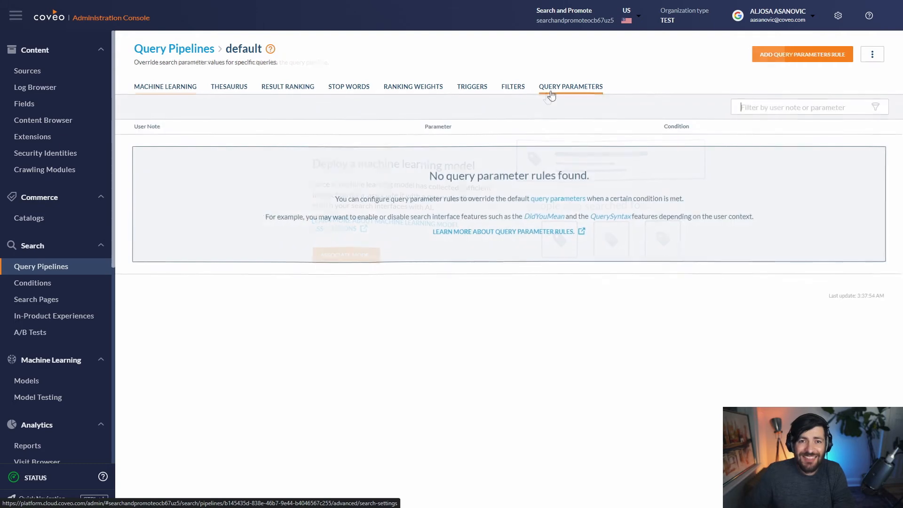
left_click(231, 88)
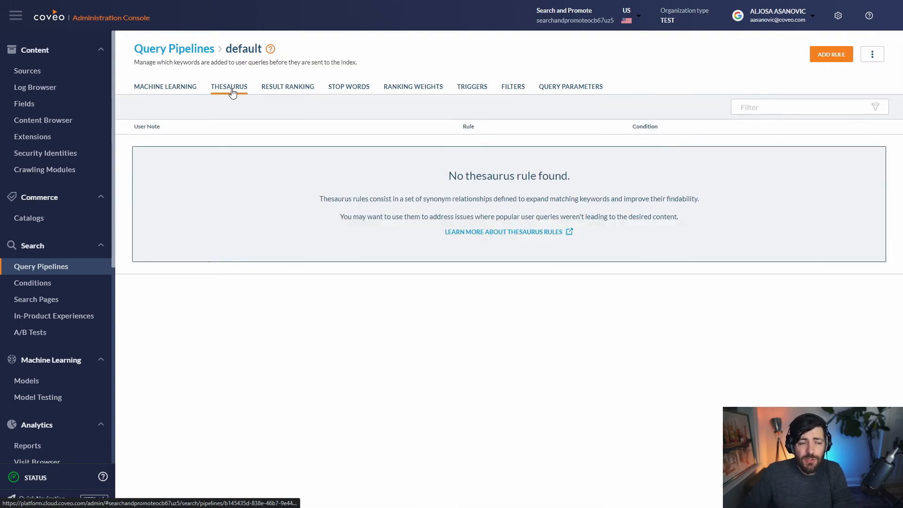
Step: Open a new thesaurus rule form, and start a Ranking expression rule in the default pipeline's result rankings
left_click(818, 59)
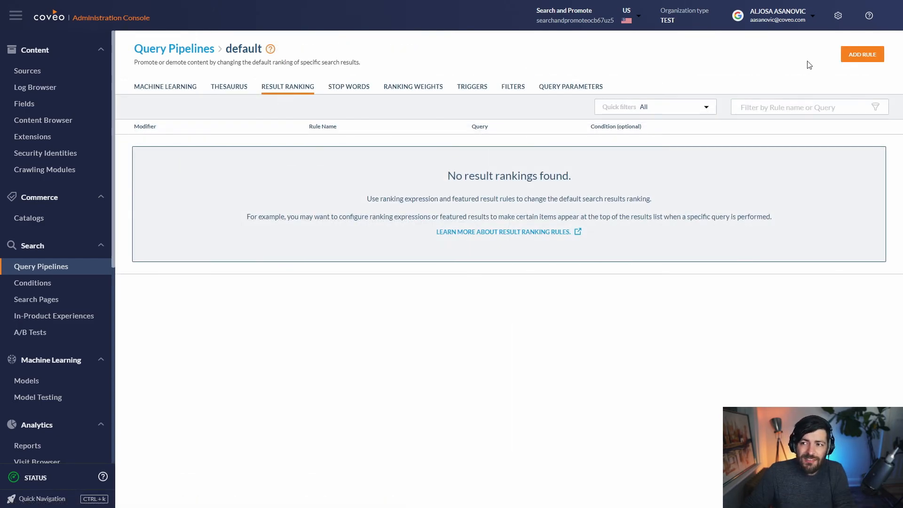
left_click(853, 58)
scroll(478, 252, "down", 2)
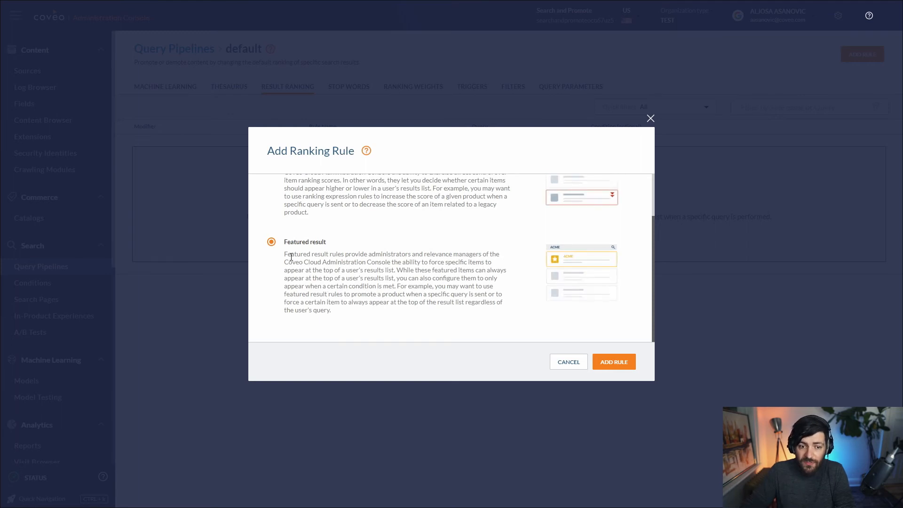
scroll(297, 254, "up", 2)
left_click(295, 211)
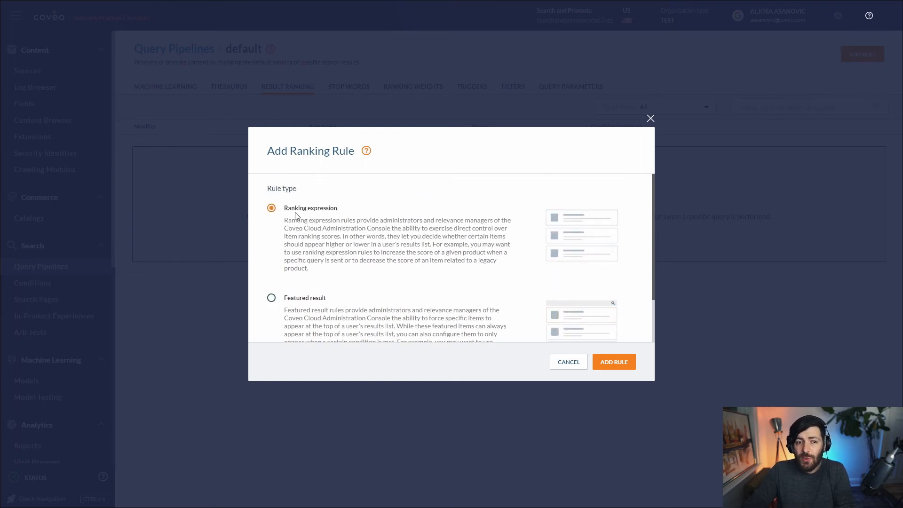
left_click(614, 363)
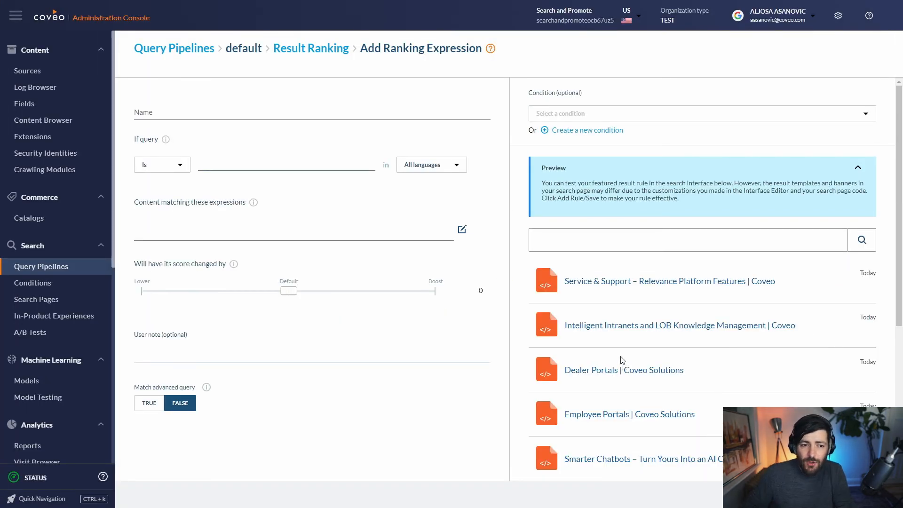
left_click(331, 167)
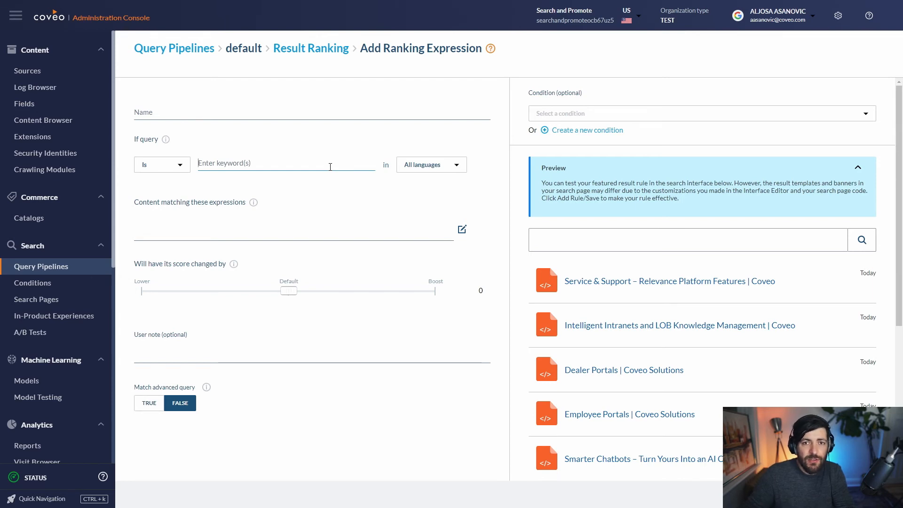
type("Solutions")
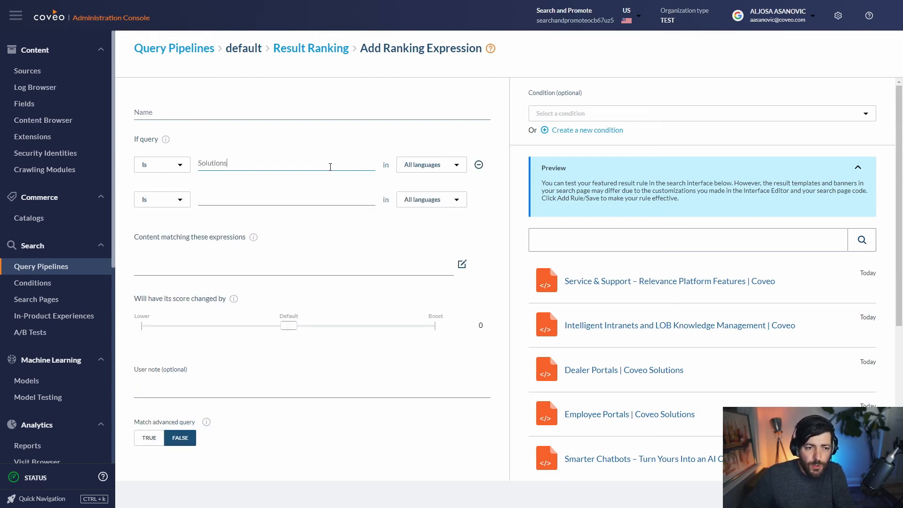
left_click(181, 268)
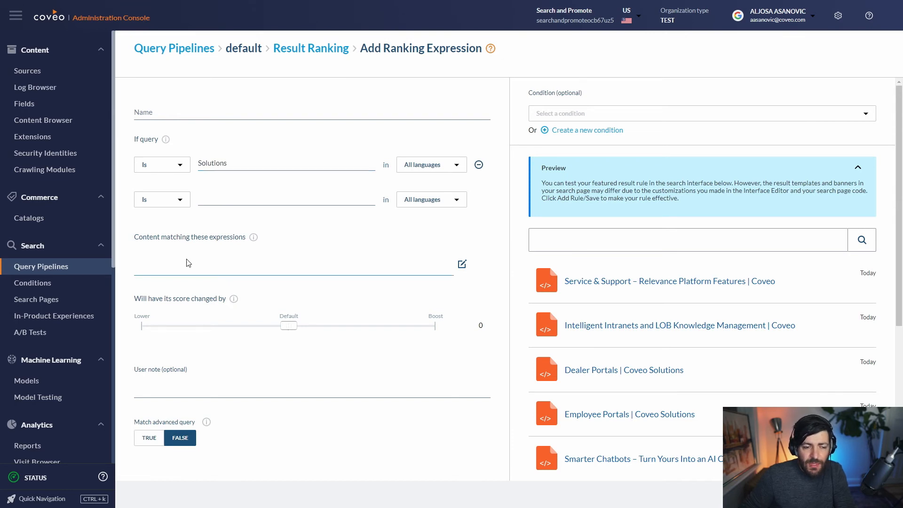
type("@source==\"Coveo Website\"")
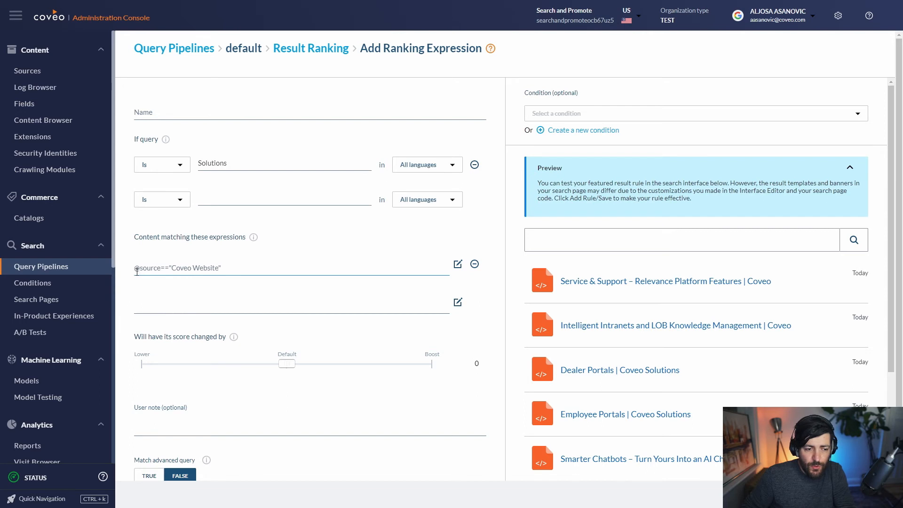
left_click_drag(134, 269, 226, 271)
left_click(158, 269)
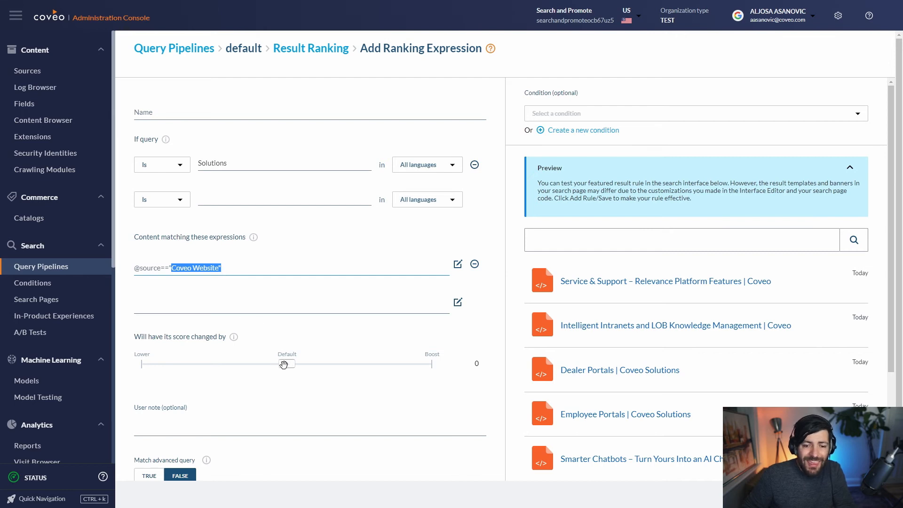
Step: Boost the ranking expression's score change to +100 and review its query and content expression
left_click_drag(286, 365, 300, 366)
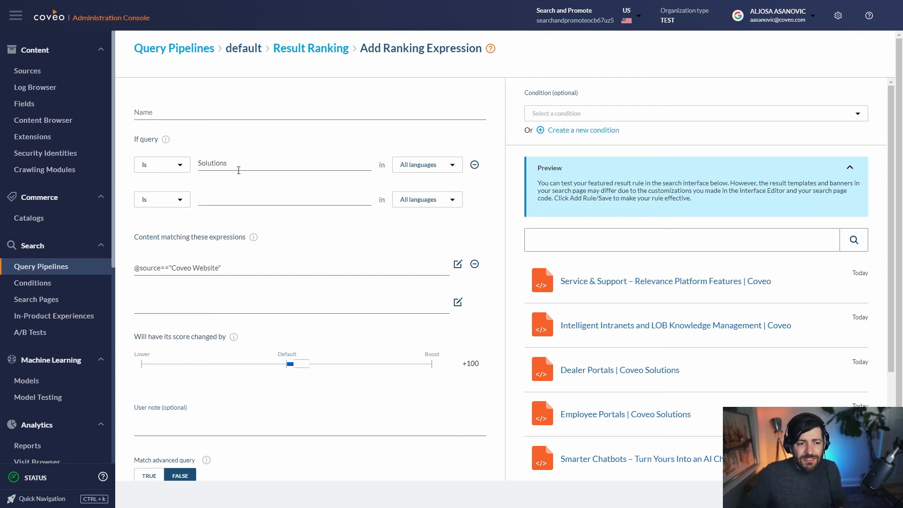
left_click_drag(237, 166, 190, 169)
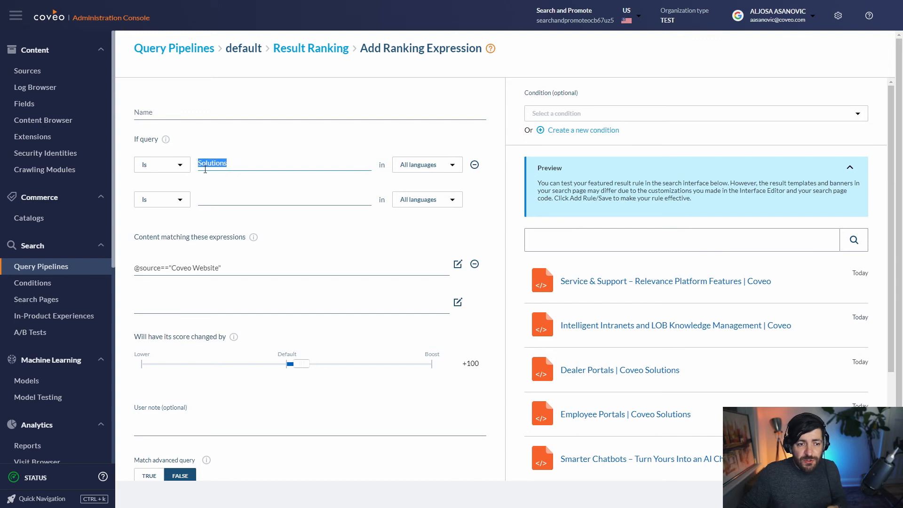
left_click(178, 271)
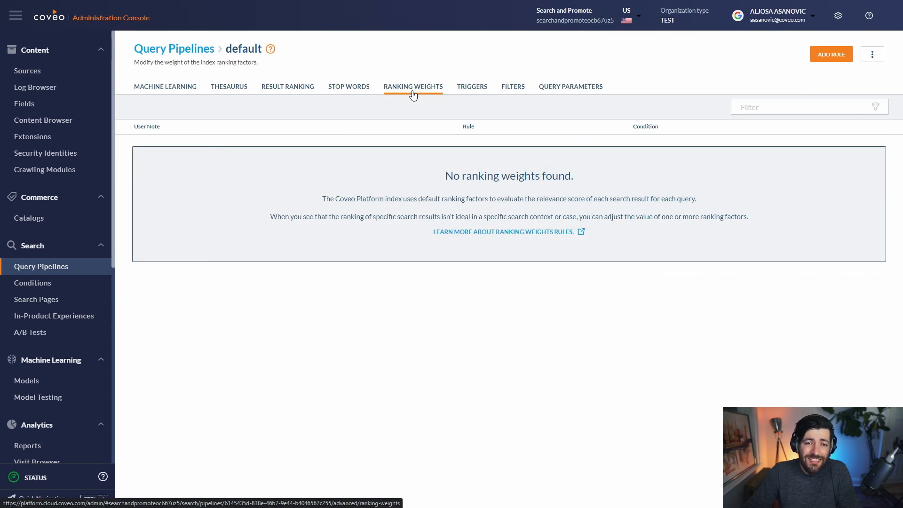
Step: Start a ranking weights rule, set Item last modification to 7 and raise the Keyword in title weight
left_click(819, 55)
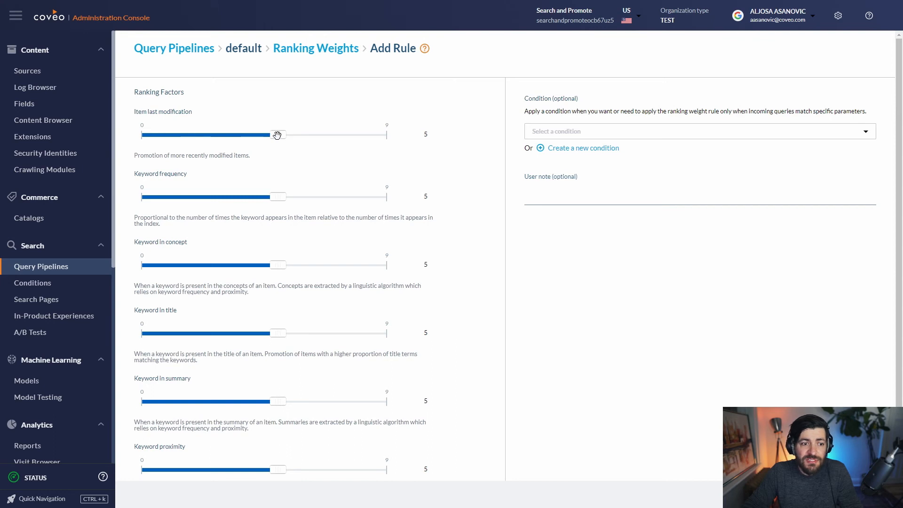
left_click_drag(289, 142, 324, 141)
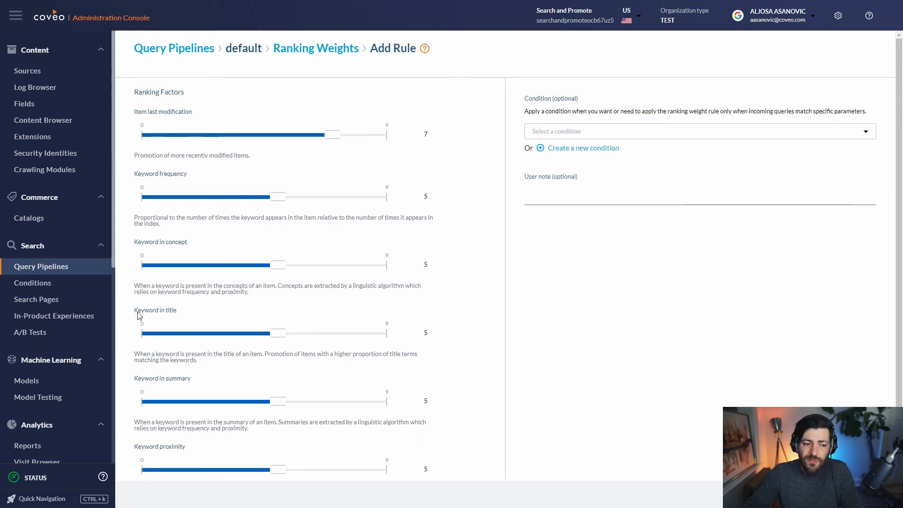
left_click_drag(138, 311, 161, 310)
left_click(171, 310)
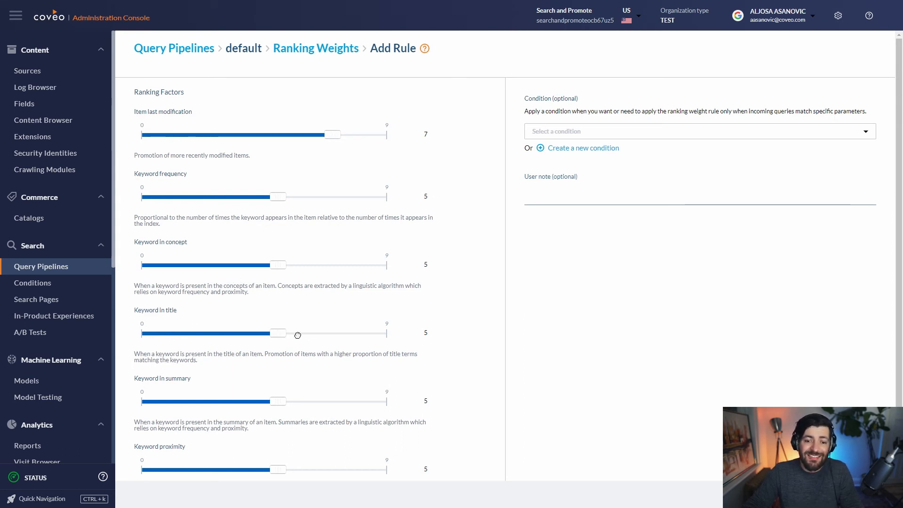
left_click_drag(297, 335, 347, 339)
scroll(346, 339, "down", 1)
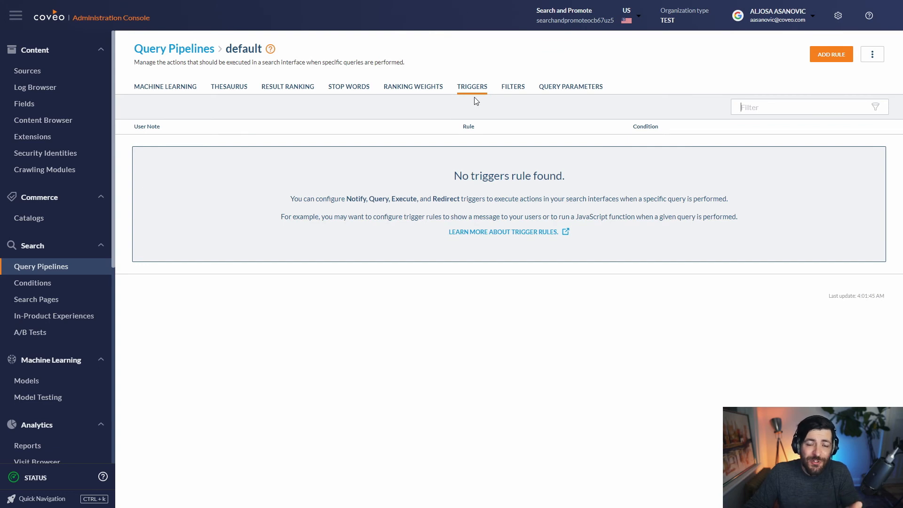
left_click(827, 59)
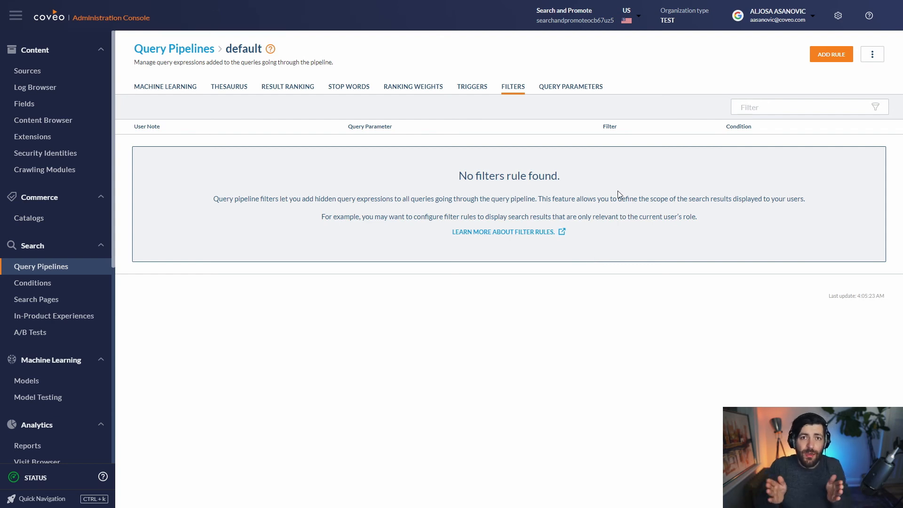
left_click(816, 58)
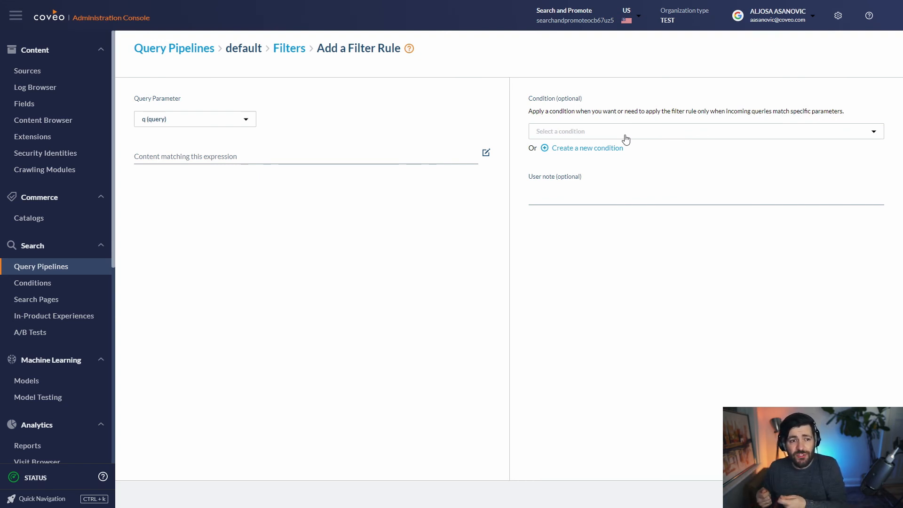
left_click(210, 123)
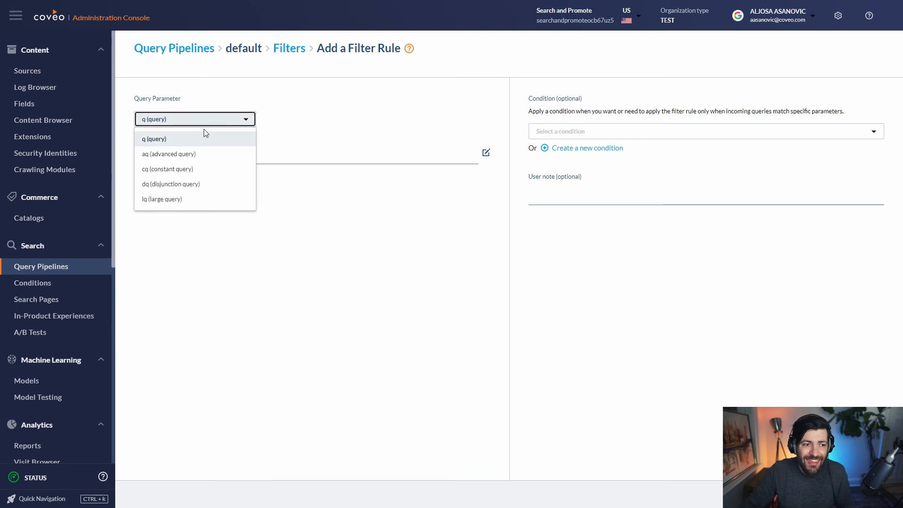
left_click(177, 155)
type("@so")
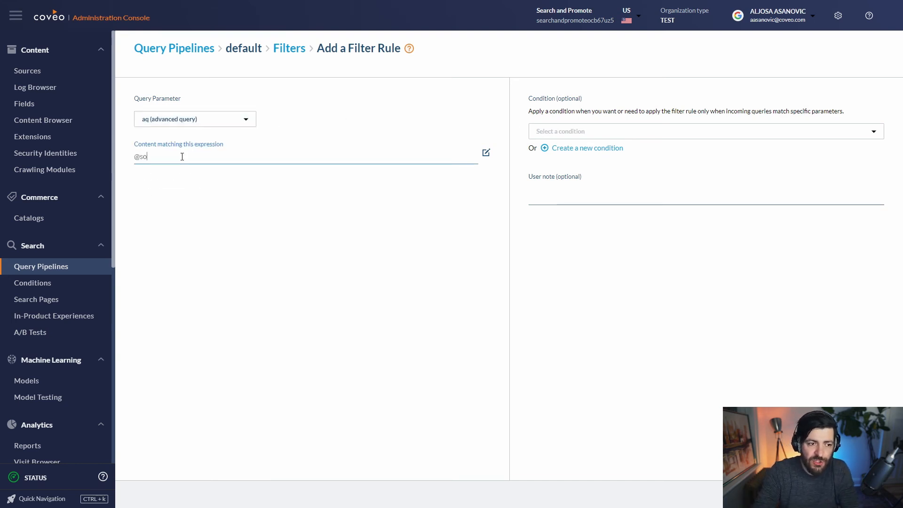
type("urce=\"Spec")
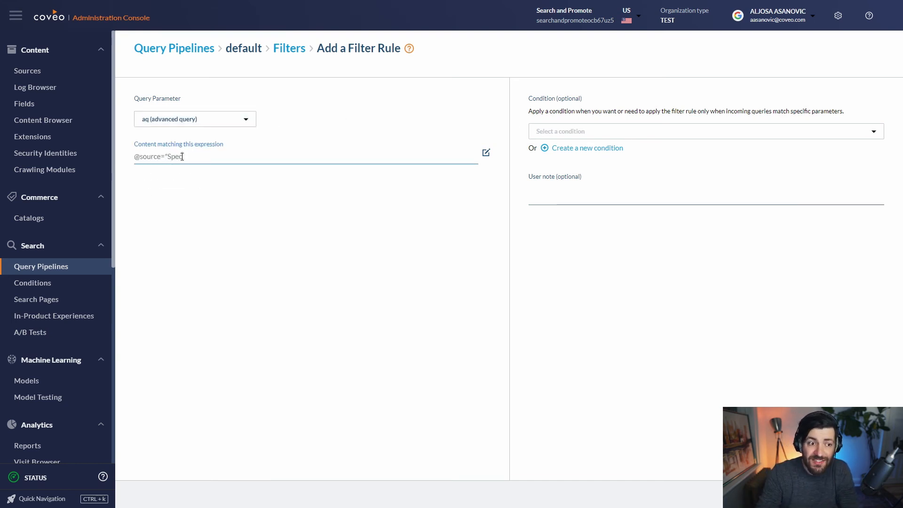
type("ific")
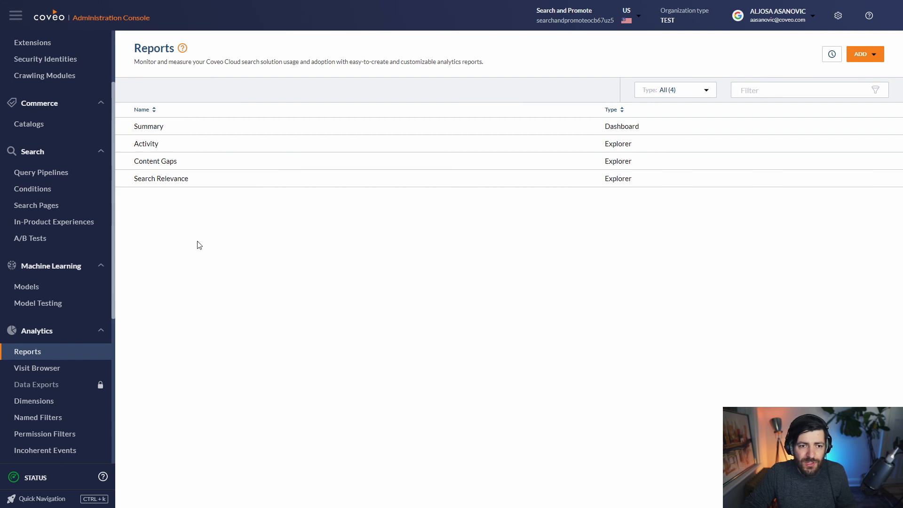
Step: Open the Summary analytics report and set its report period to 12/14/2020 through 12/15/2020
double_click(205, 125)
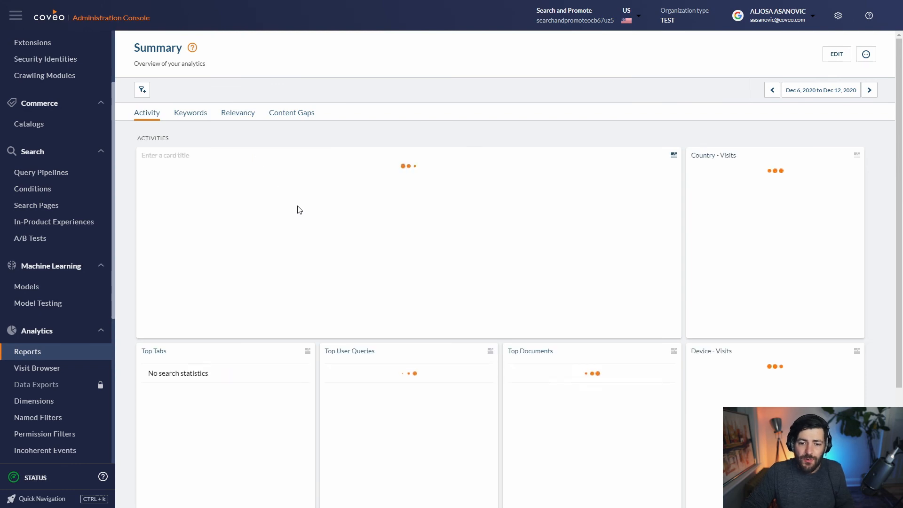
left_click(829, 98)
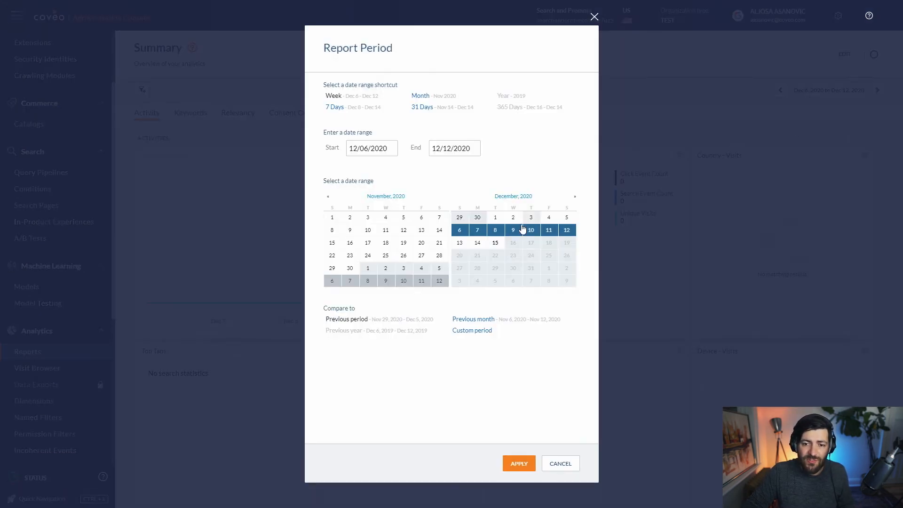
left_click(477, 243)
left_click(495, 244)
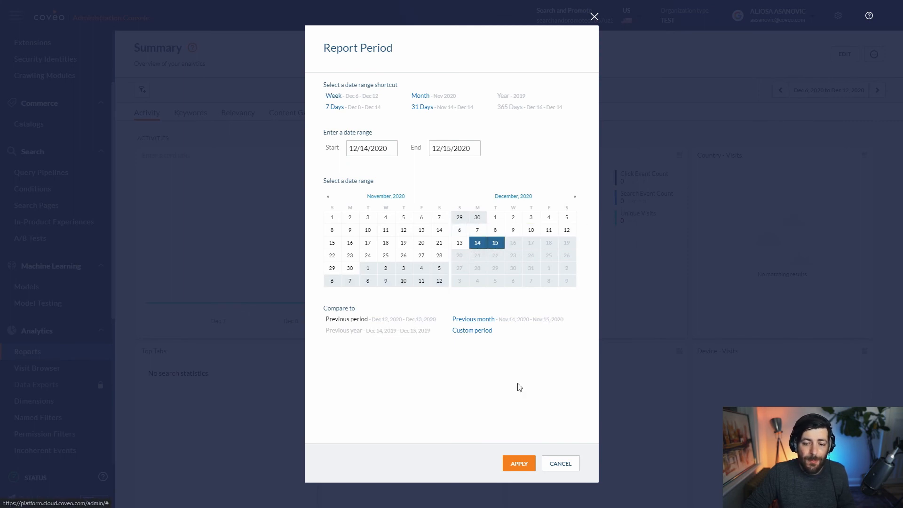
left_click(521, 463)
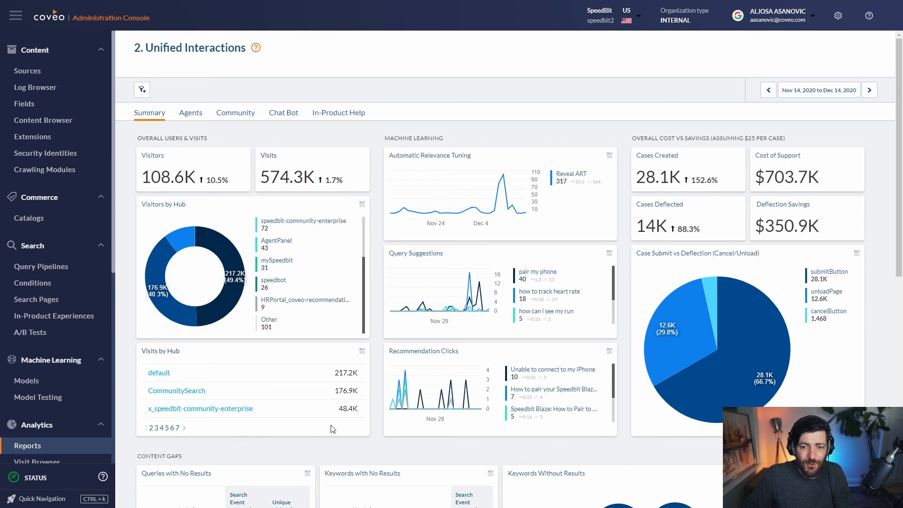
Step: In the SpeedBit organization, examine the Unified Interactions report's machine learning, cost savings and content gaps cards
mouse_move(509, 169)
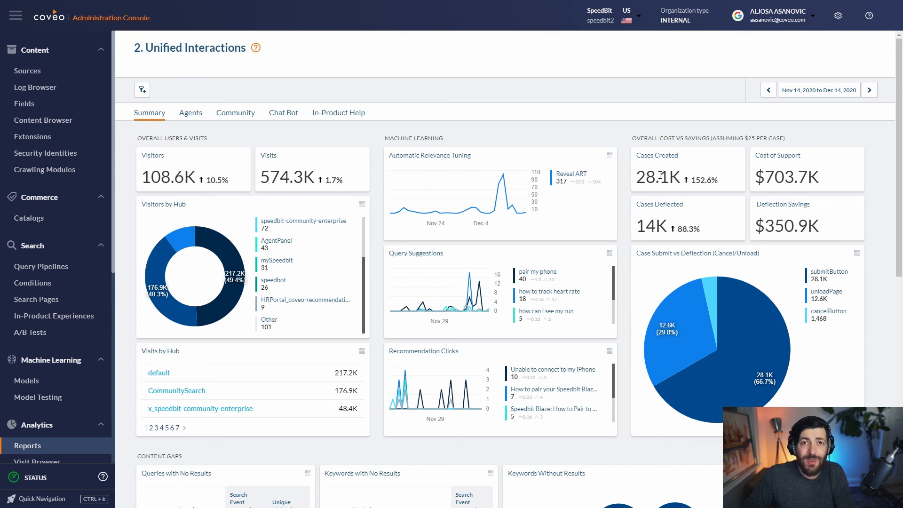
mouse_move(661, 176)
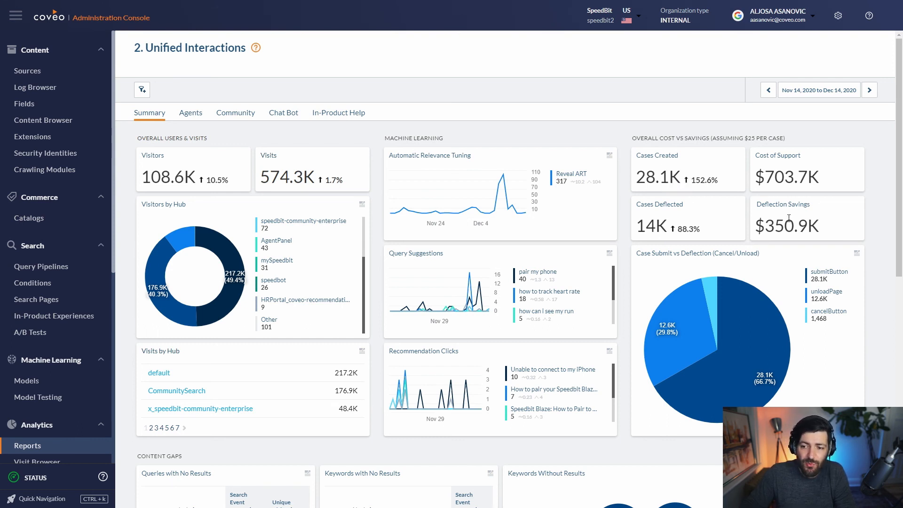
scroll(789, 217, "down", 5)
mouse_move(697, 305)
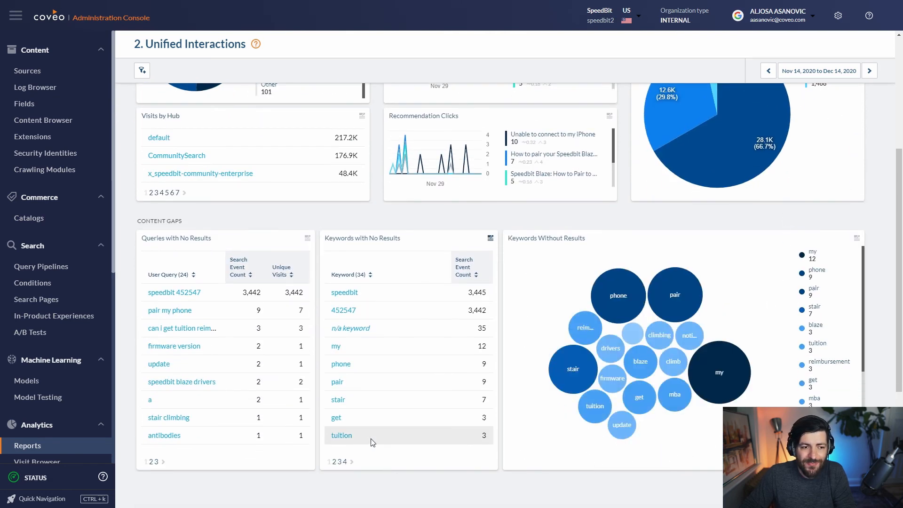
scroll(389, 227, "up", 6)
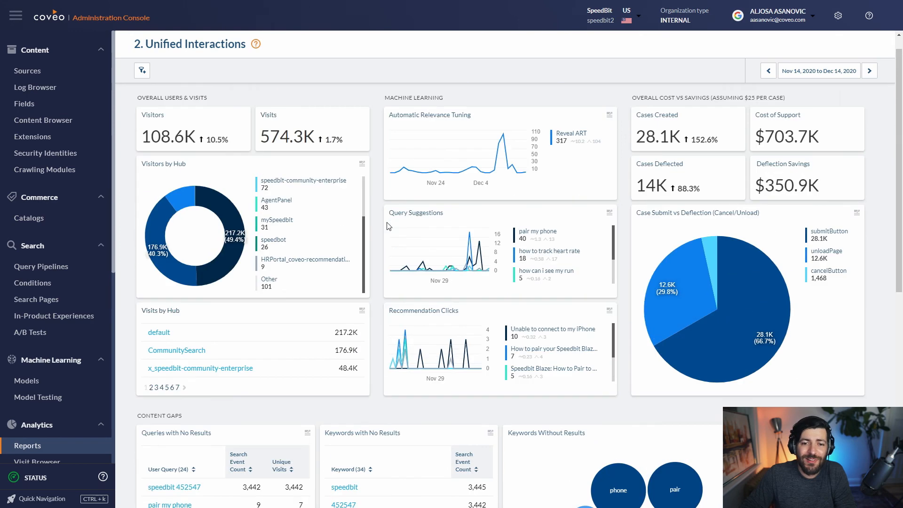